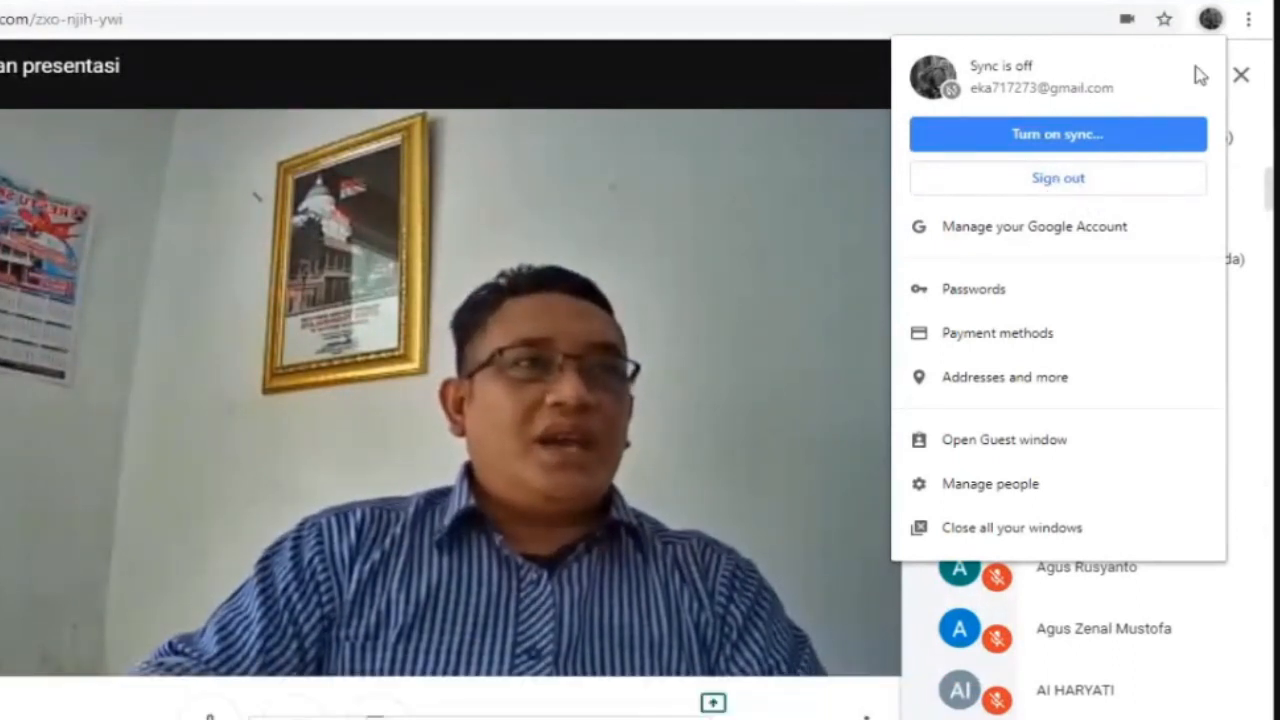
# Search for classroom.google.com in a new browser tab and open the Google Classroom site
pyautogui.click(840, 14)
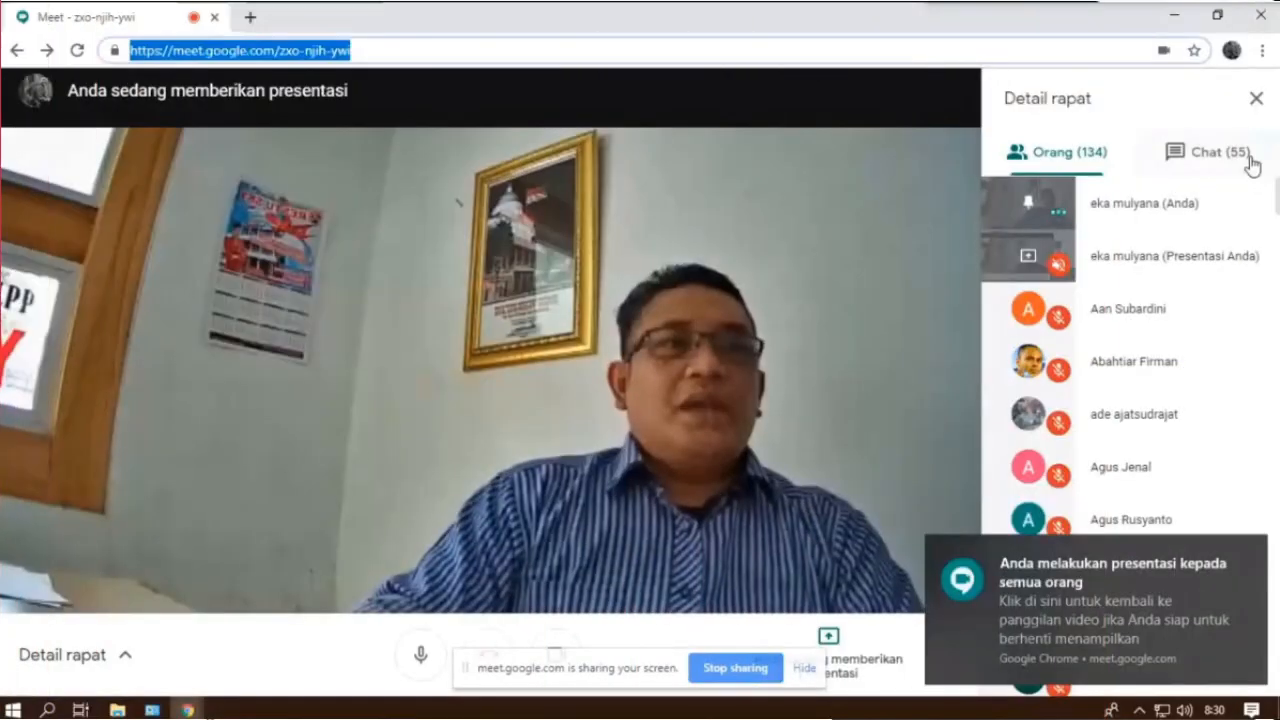
pyautogui.click(250, 17)
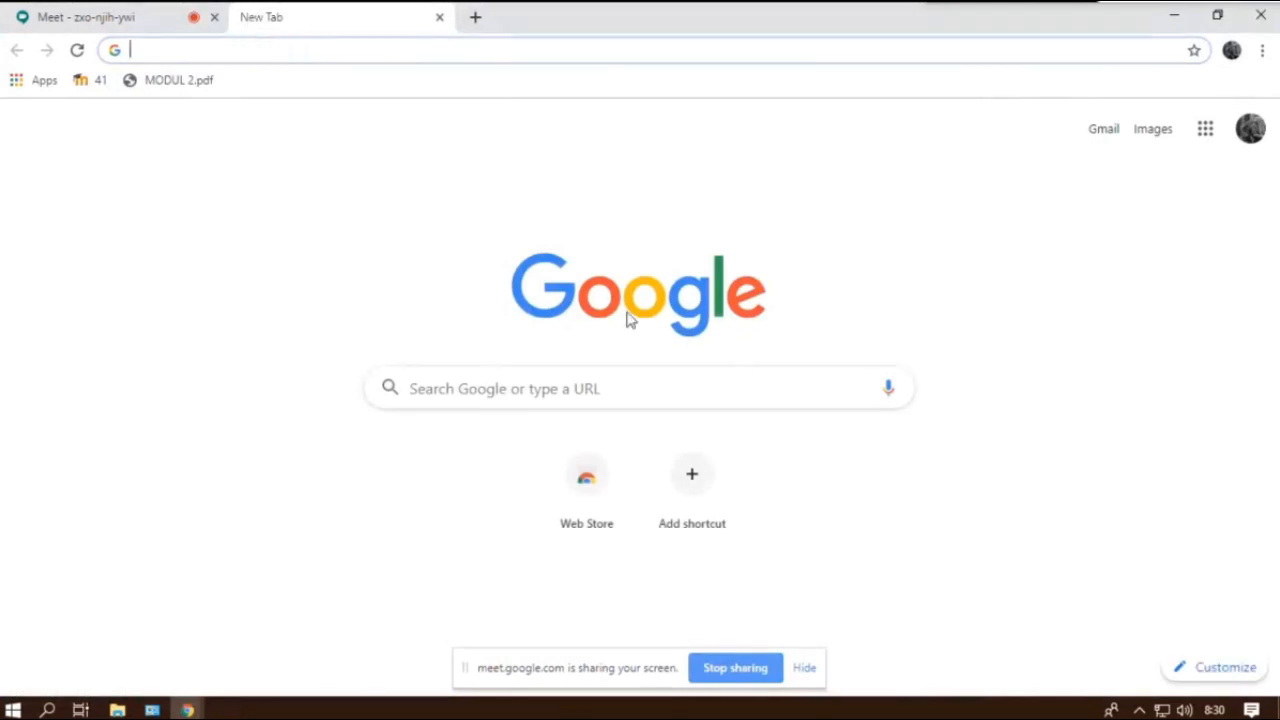
pyautogui.write('clas')
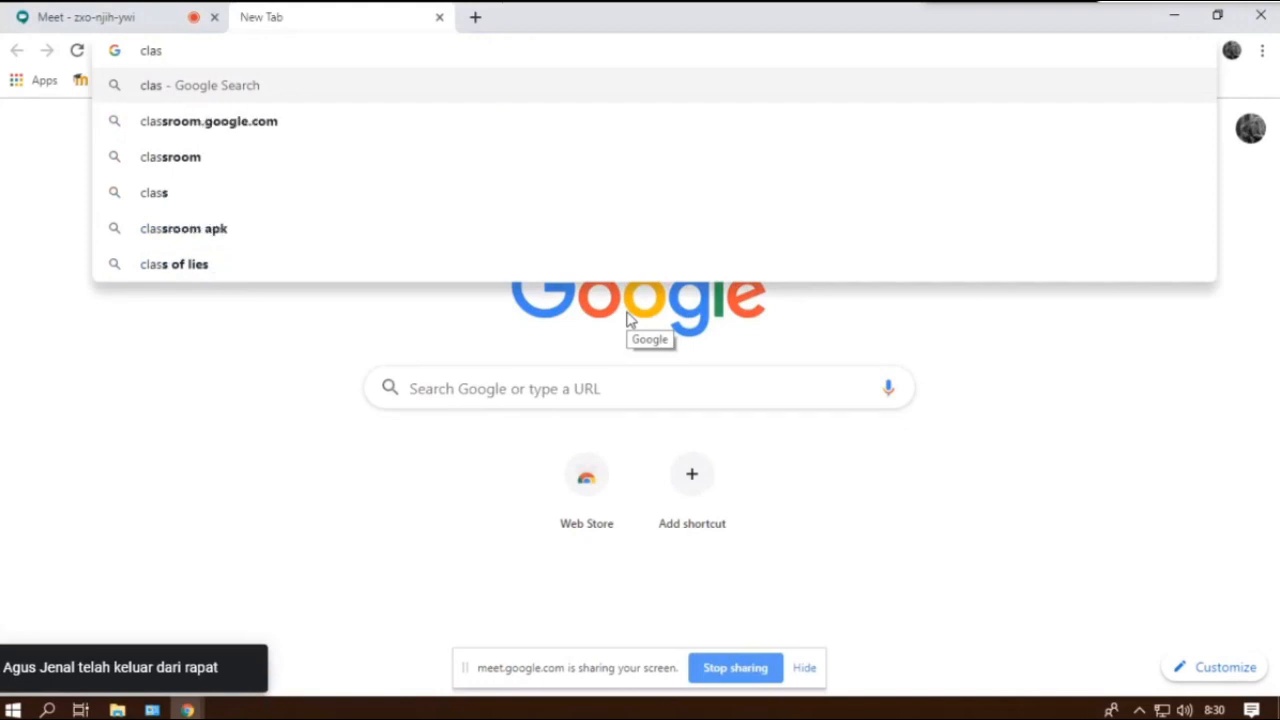
pyautogui.click(180, 131)
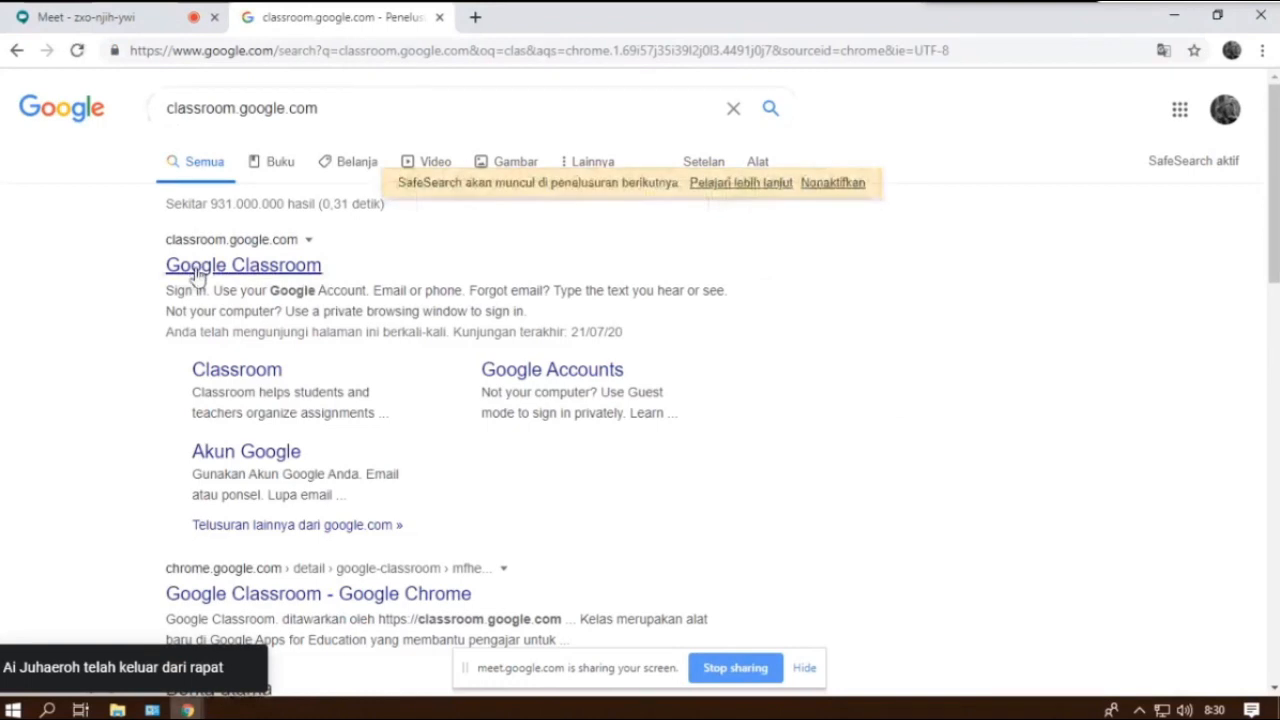
pyautogui.click(198, 276)
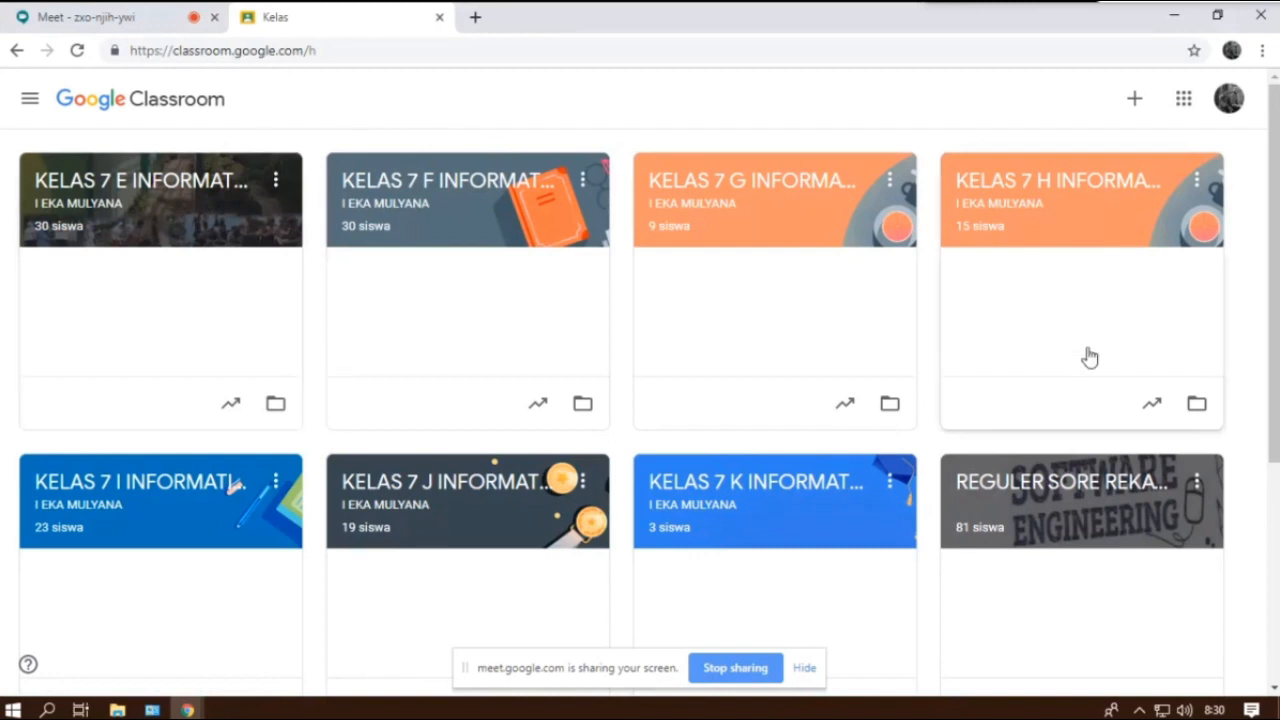
# Start creating a new class, accepting the notice about using Classroom at a school with students
pyautogui.click(1137, 102)
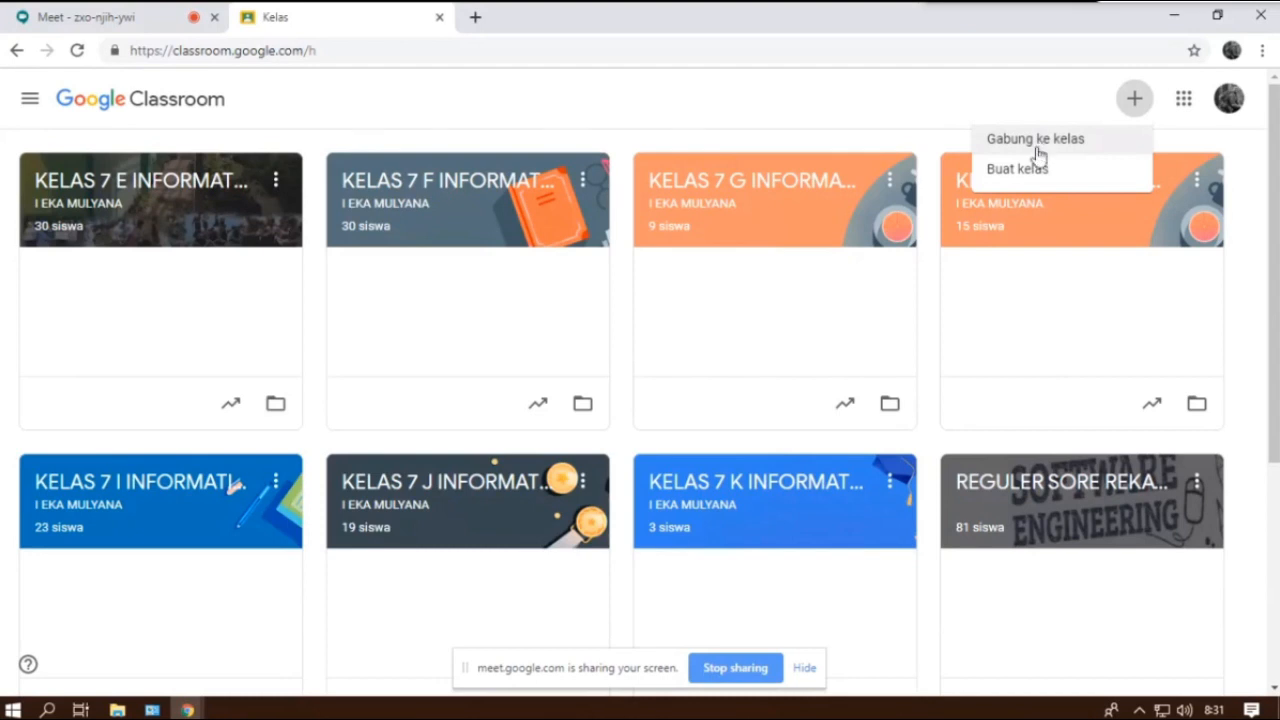
pyautogui.click(1017, 170)
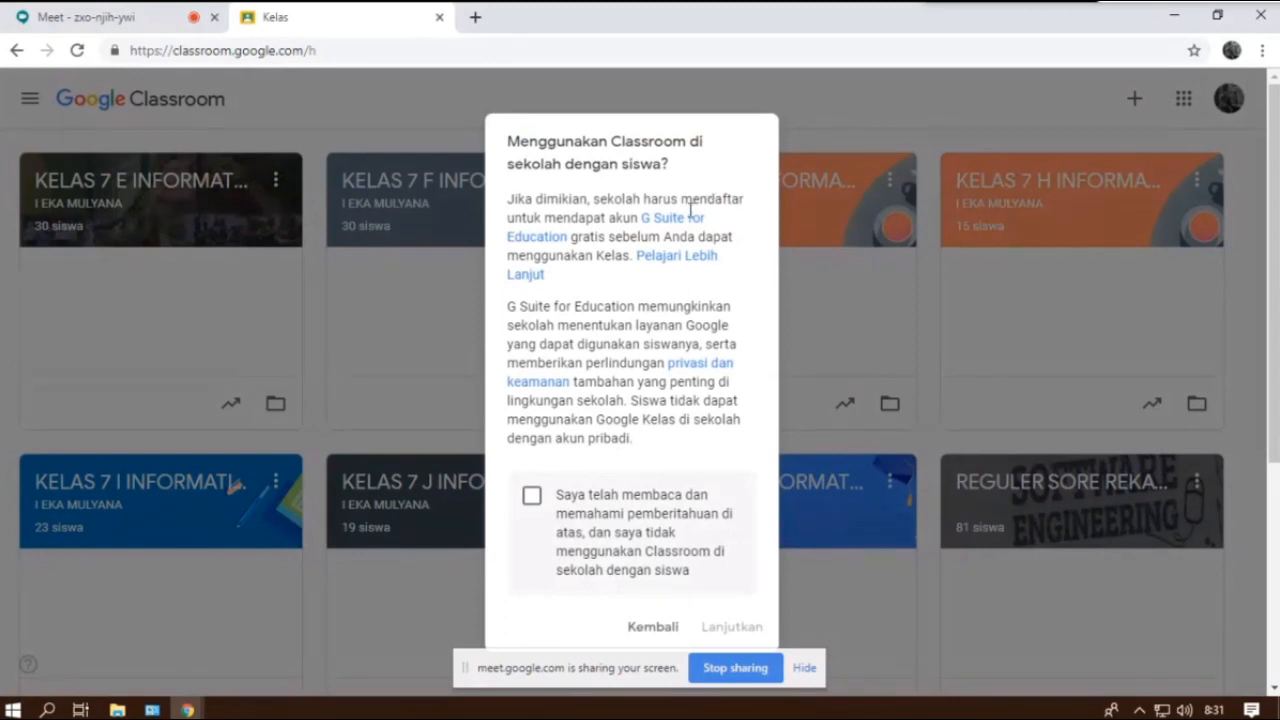
pyautogui.click(531, 496)
pyautogui.scroll(-2, 700, 600)
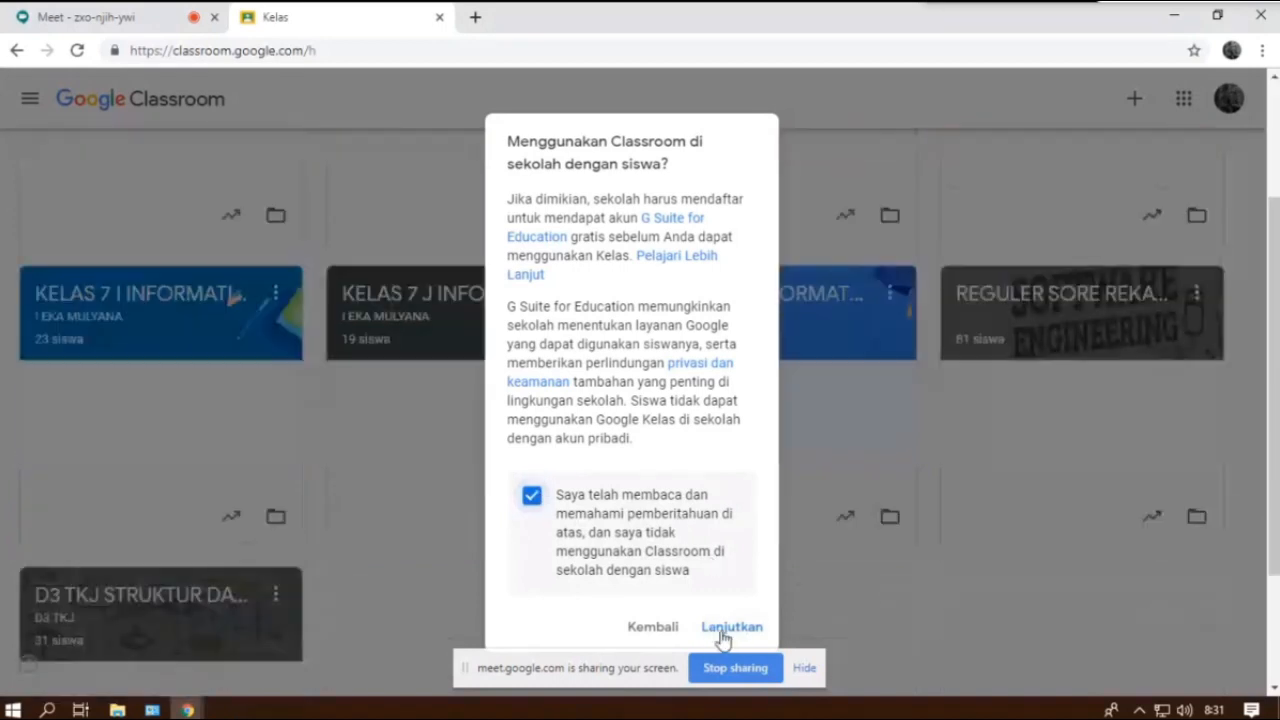
pyautogui.click(721, 630)
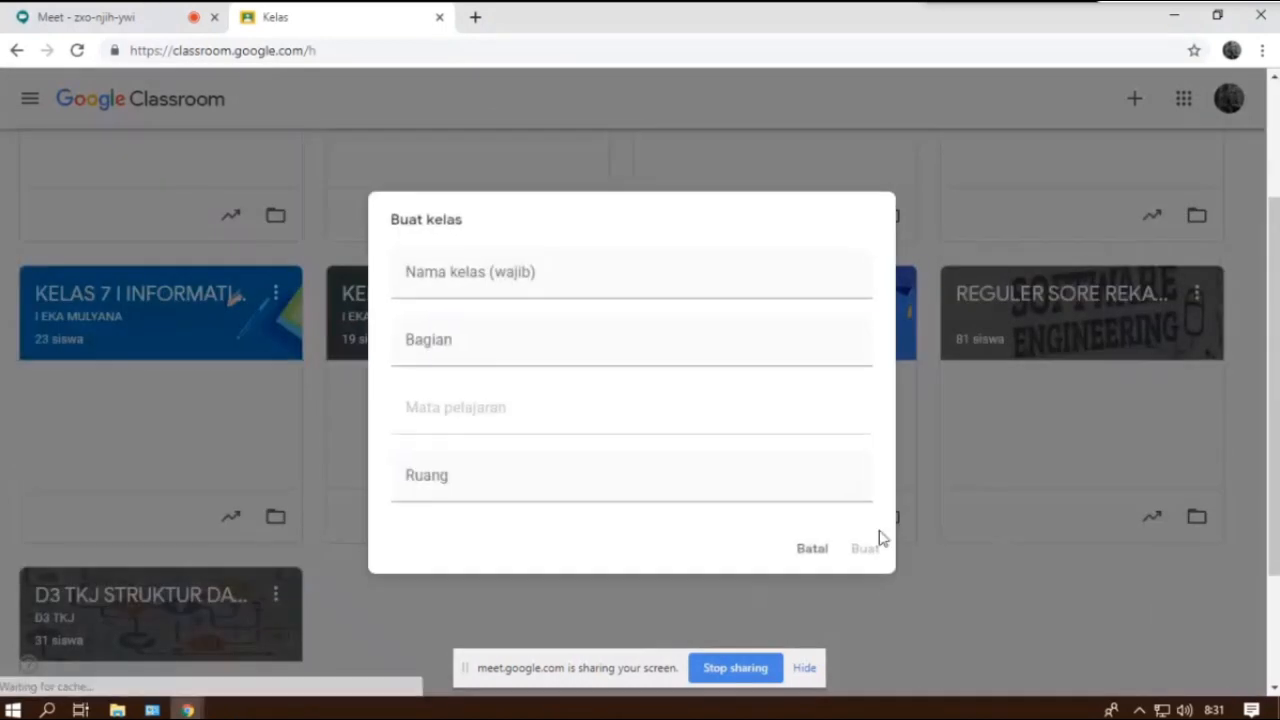
# Enter KELAS 8 E IPA as the name of the new class
pyautogui.click(484, 281)
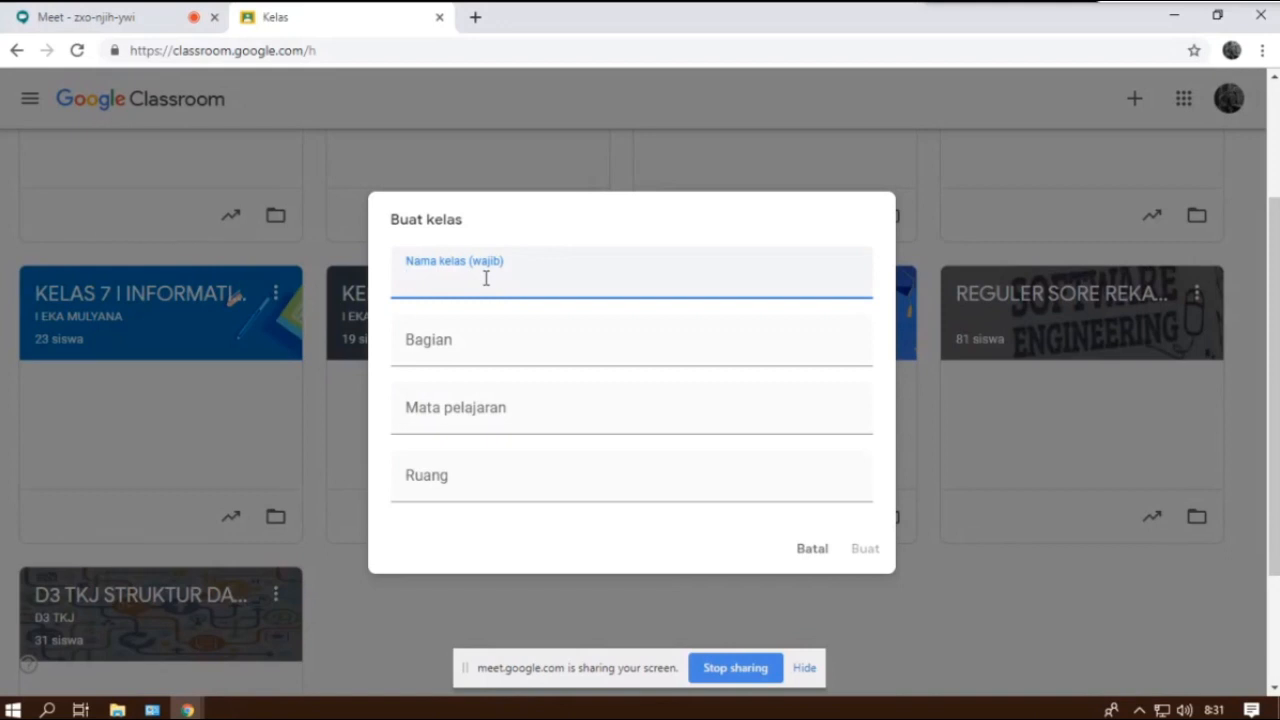
pyautogui.write('ke')
pyautogui.press('BackSpace')
pyautogui.press('BackSpace')
pyautogui.write('KELAS 8 E ')
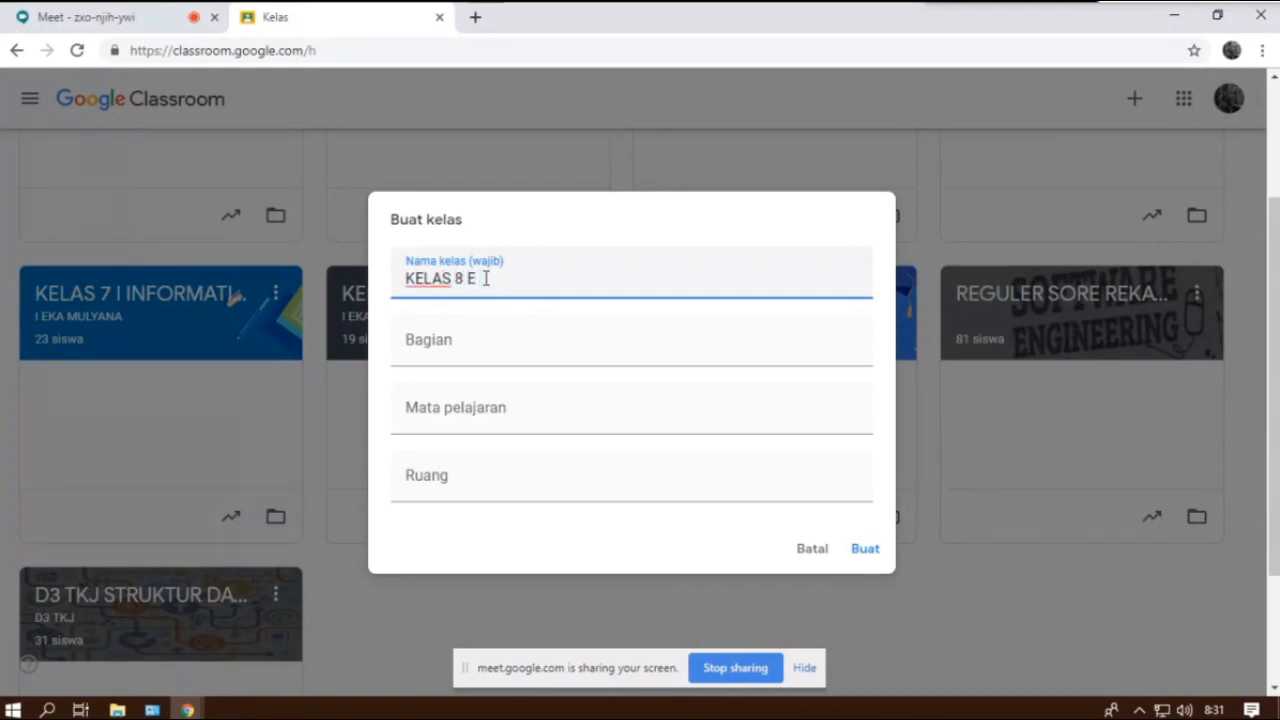
pyautogui.write('OLAH RAGA')
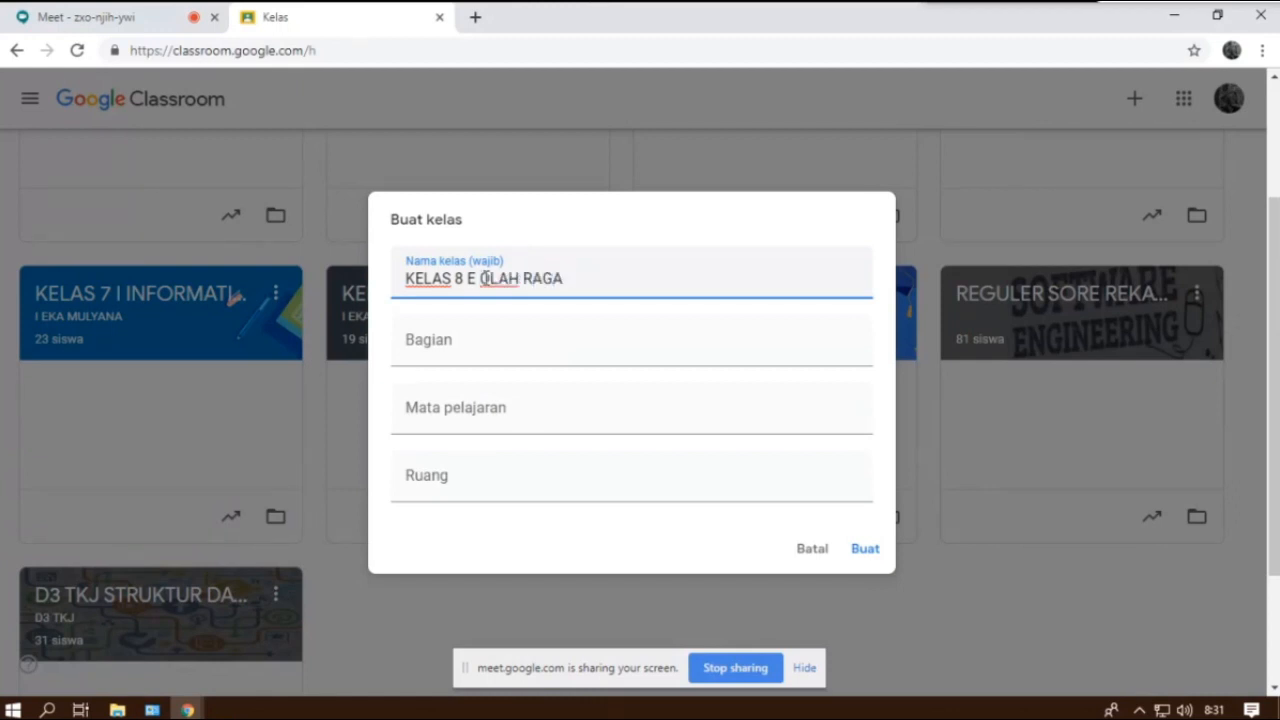
pyautogui.press('BackSpace')
pyautogui.press('BackSpace')
pyautogui.press('BackSpace')
pyautogui.press('BackSpace')
pyautogui.press('BackSpace')
pyautogui.press('BackSpace')
pyautogui.press('BackSpace')
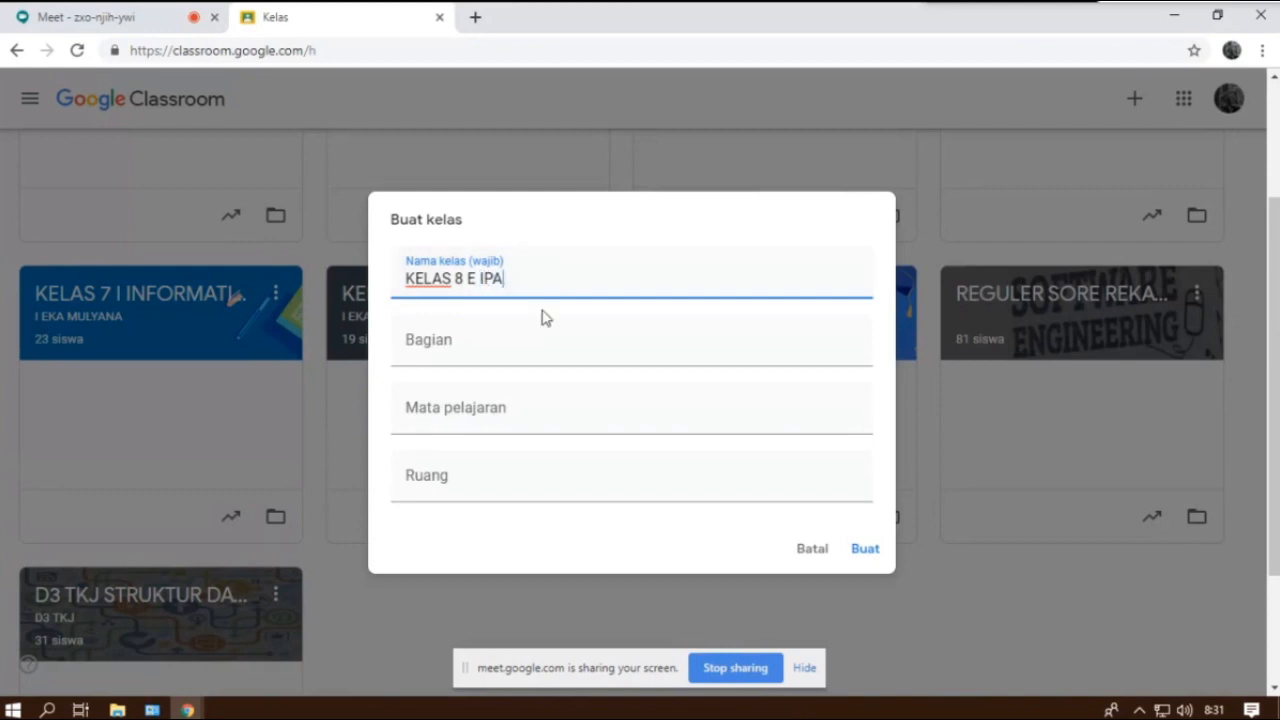
# Fill in the teacher's name as the section, IPA as the subject and KELAS 8 E as the room
pyautogui.click(430, 340)
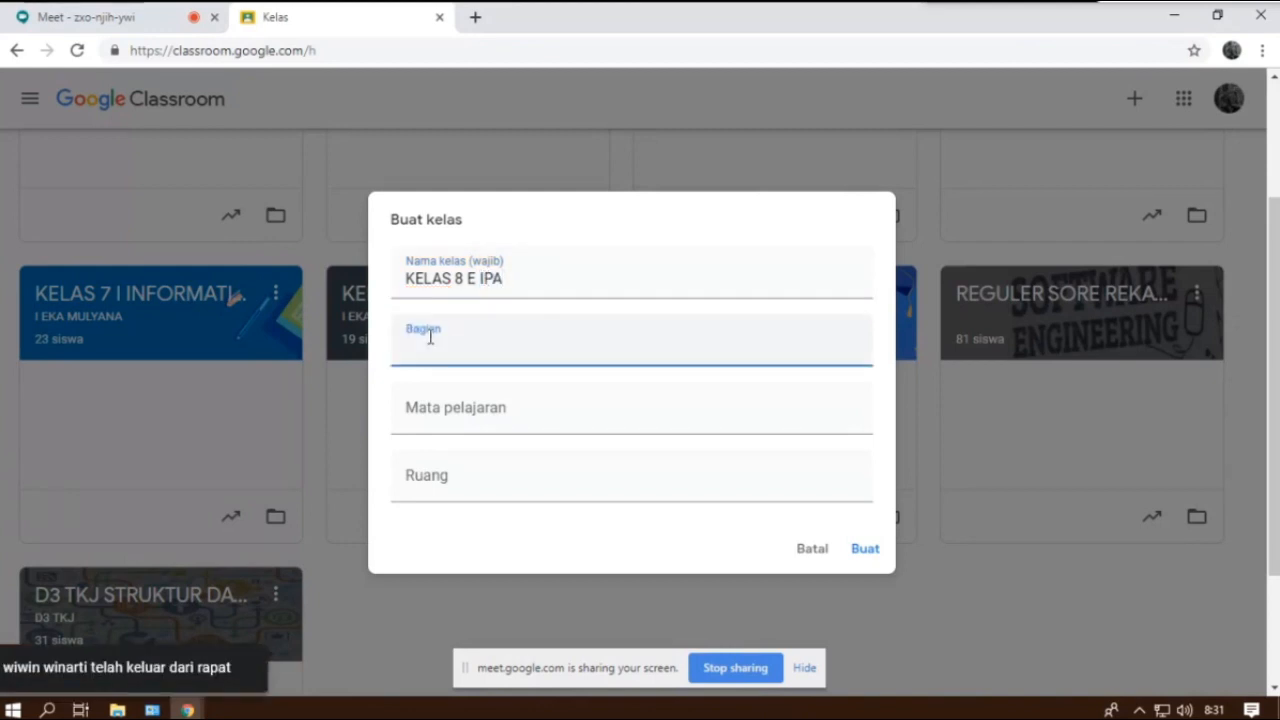
pyautogui.write('EKA MULYANA')
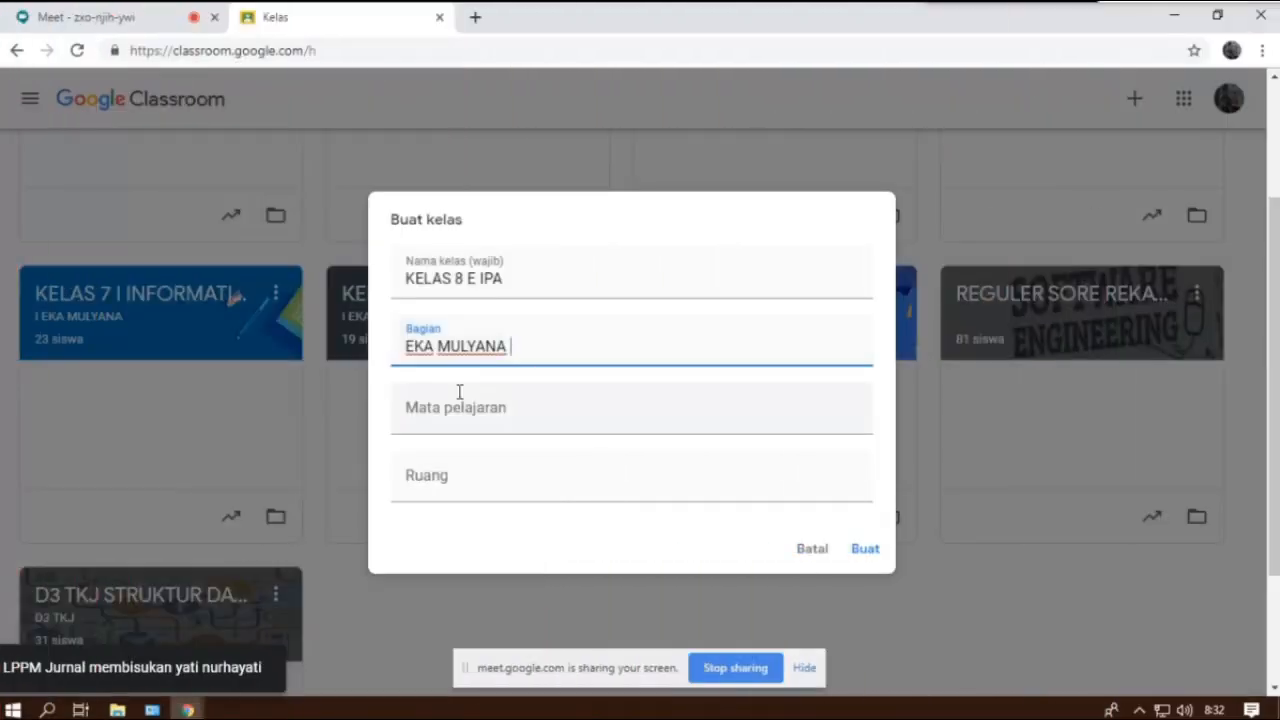
pyautogui.click(425, 410)
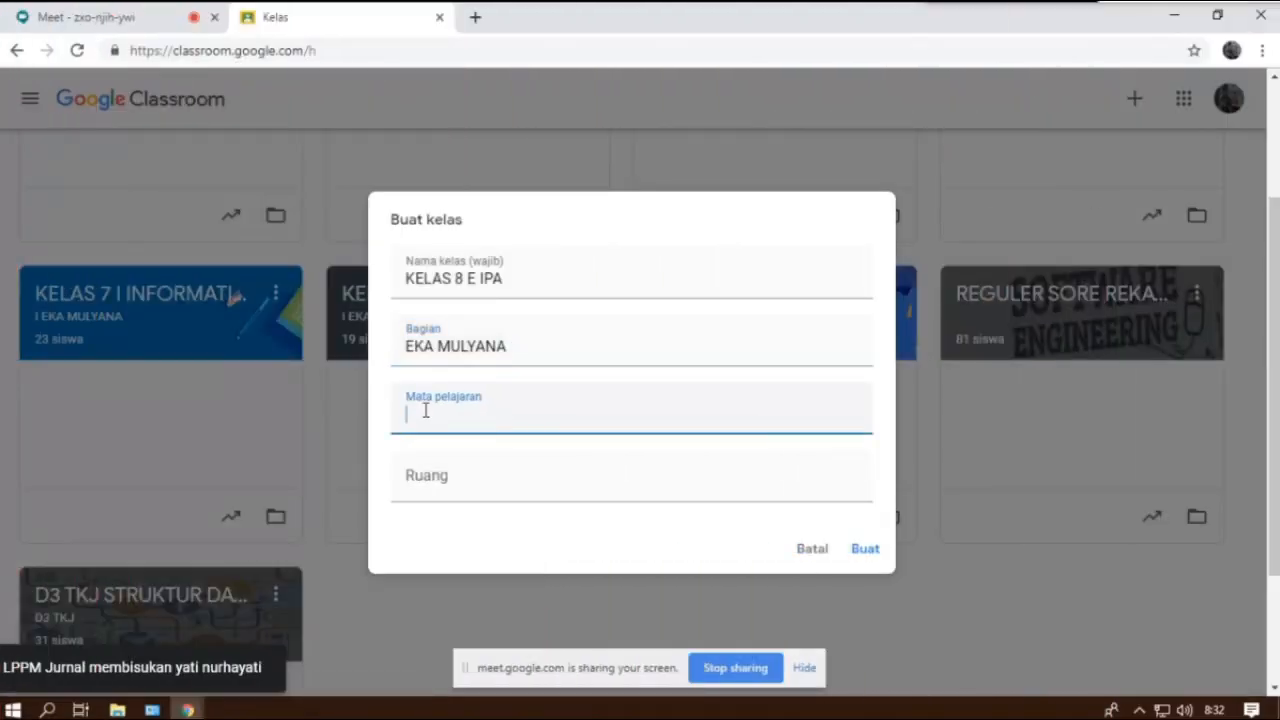
pyautogui.write('IPA')
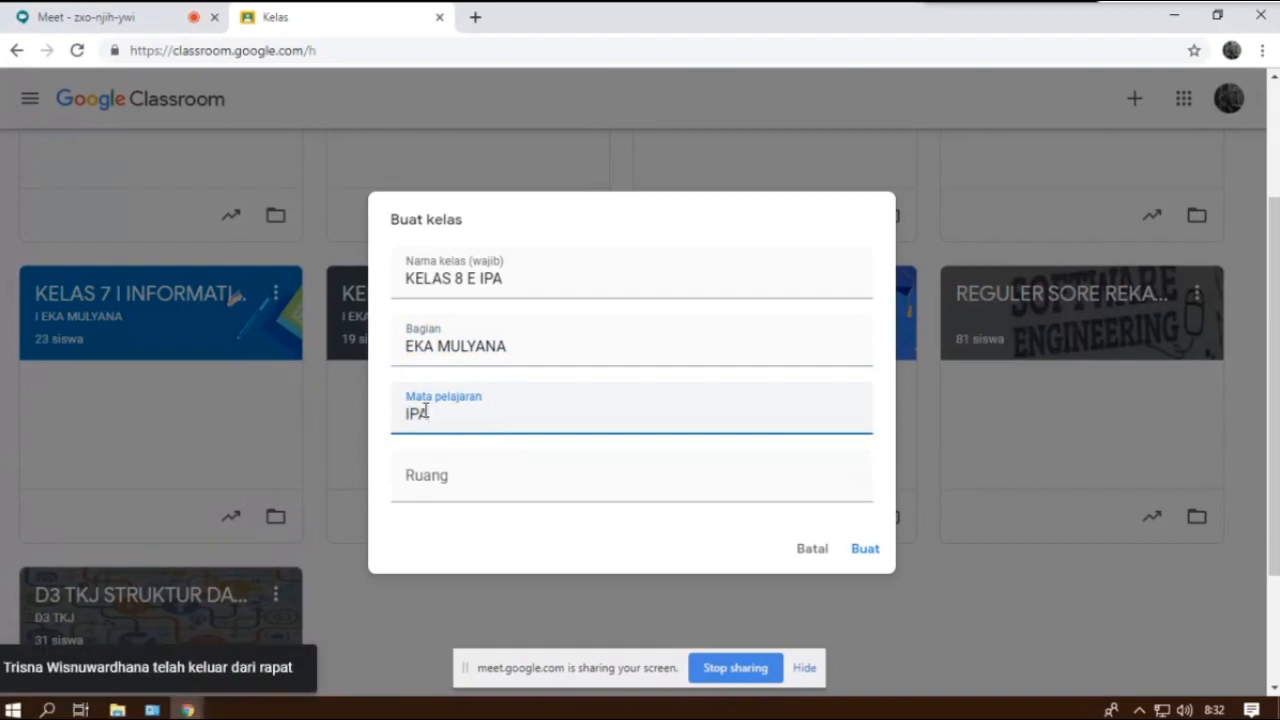
pyautogui.click(434, 480)
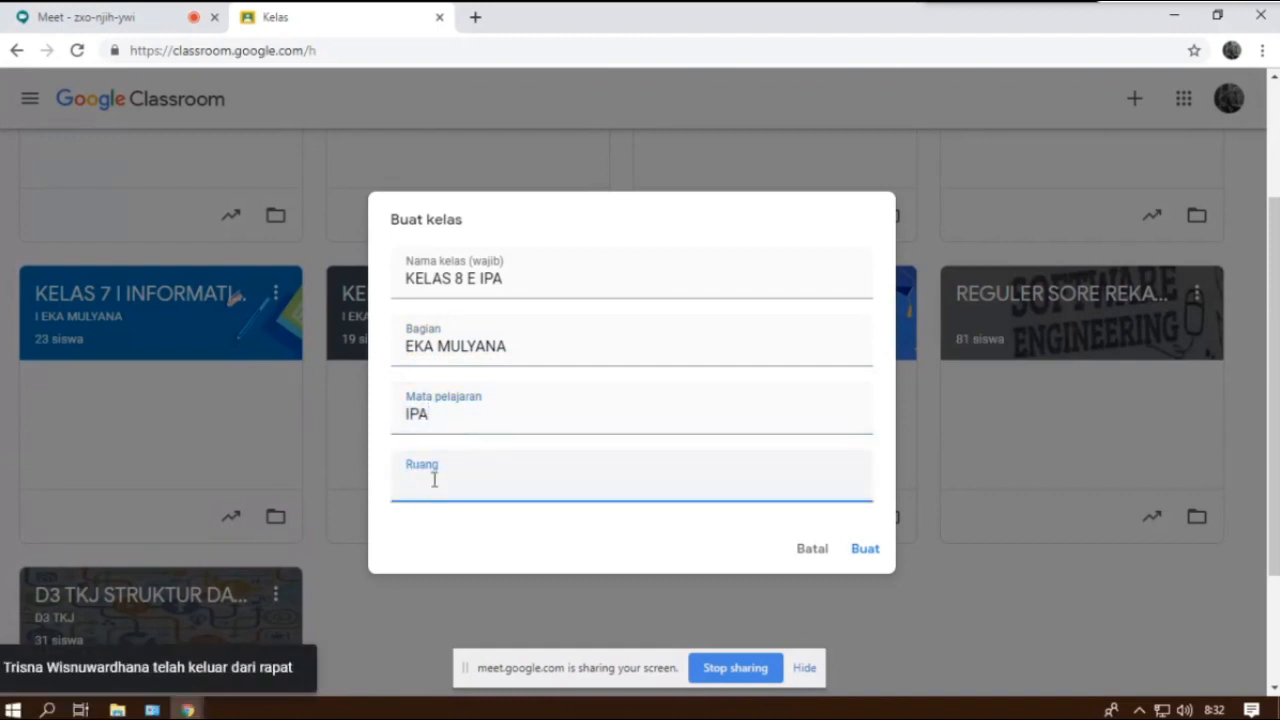
pyautogui.write('KELAS 8 E')
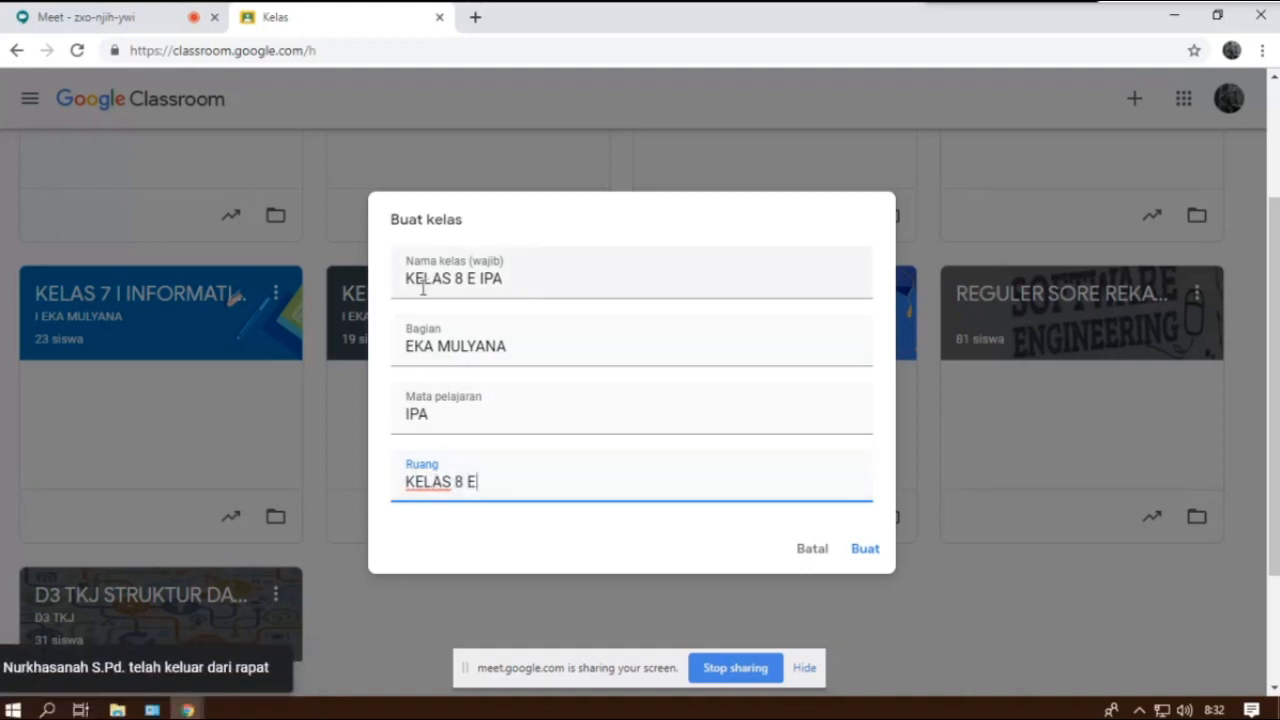
# Create the class with the entered details and expand the information in its banner
pyautogui.click(482, 277)
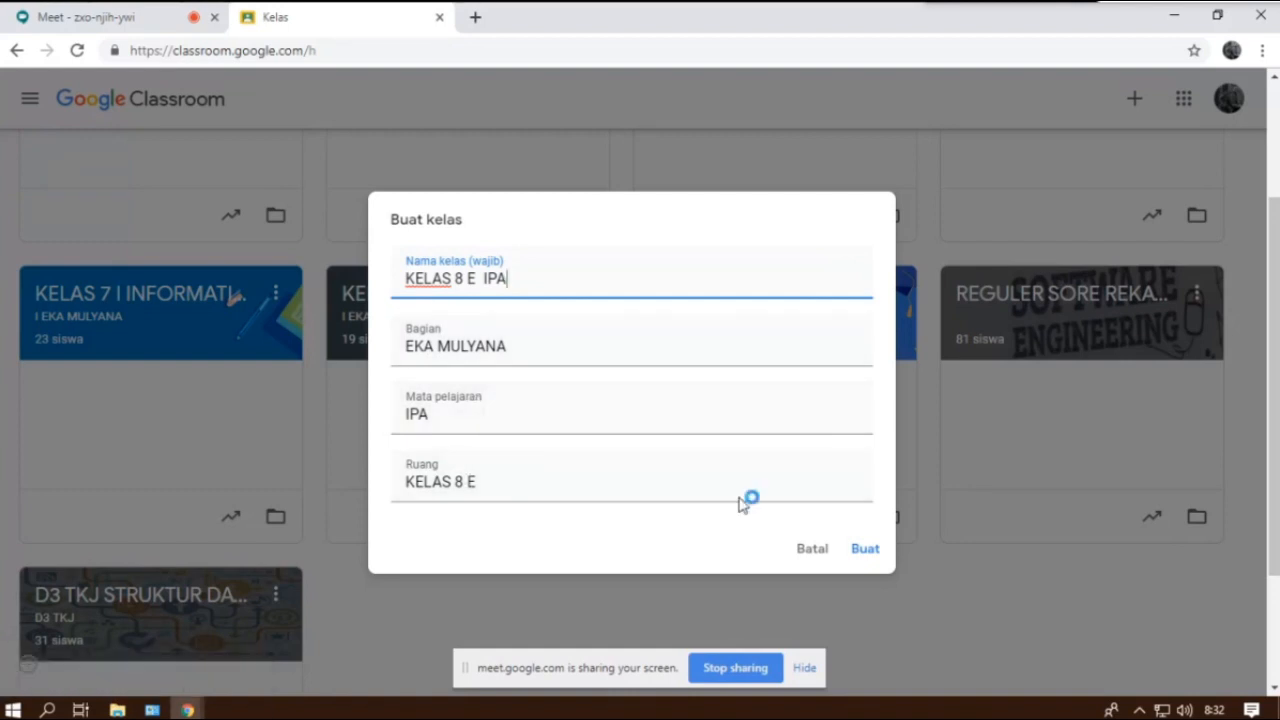
pyautogui.click(865, 550)
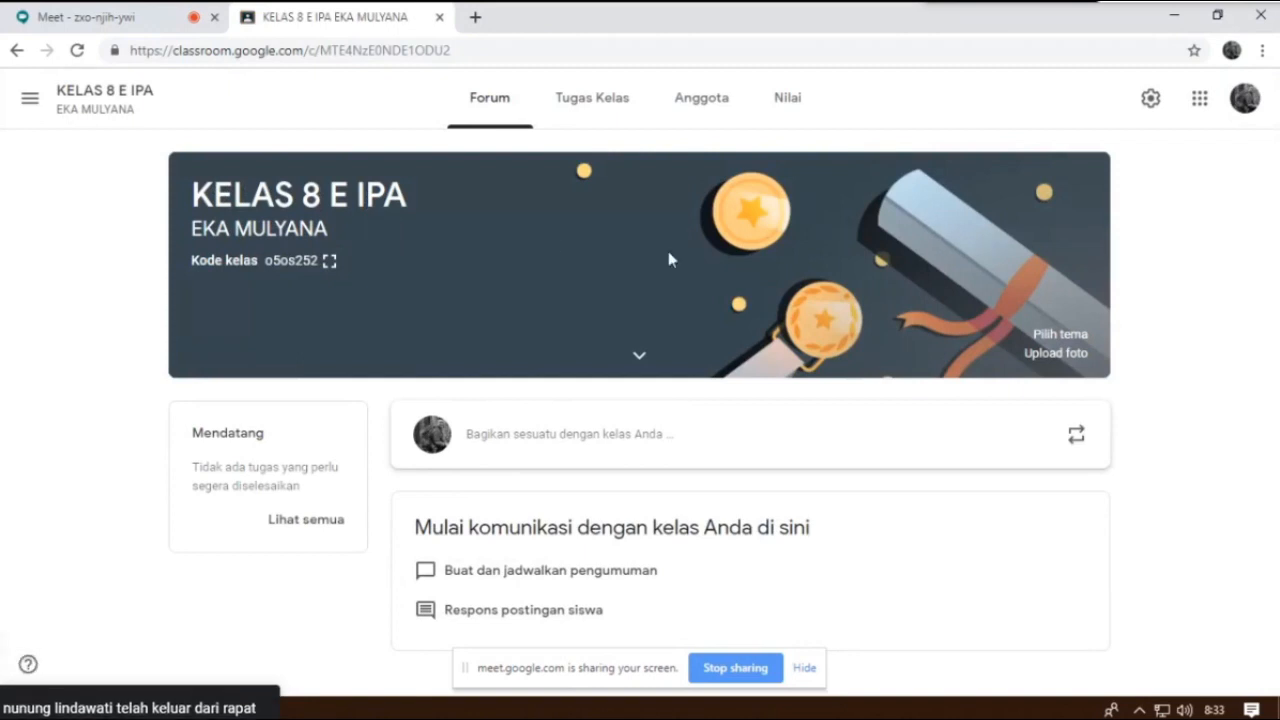
pyautogui.click(641, 358)
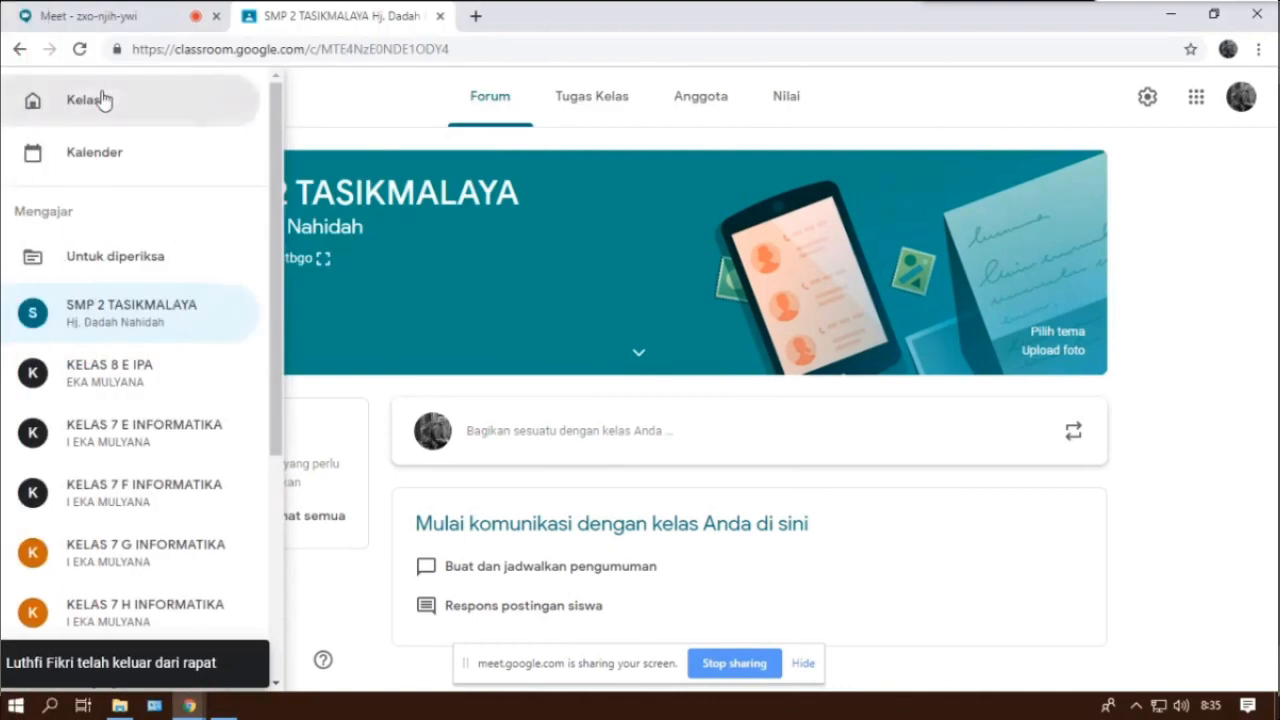
# Return to the overview of all classes and open the KELAS 8 E IPA class
pyautogui.click(63, 97)
pyautogui.scroll(2, 716, 296)
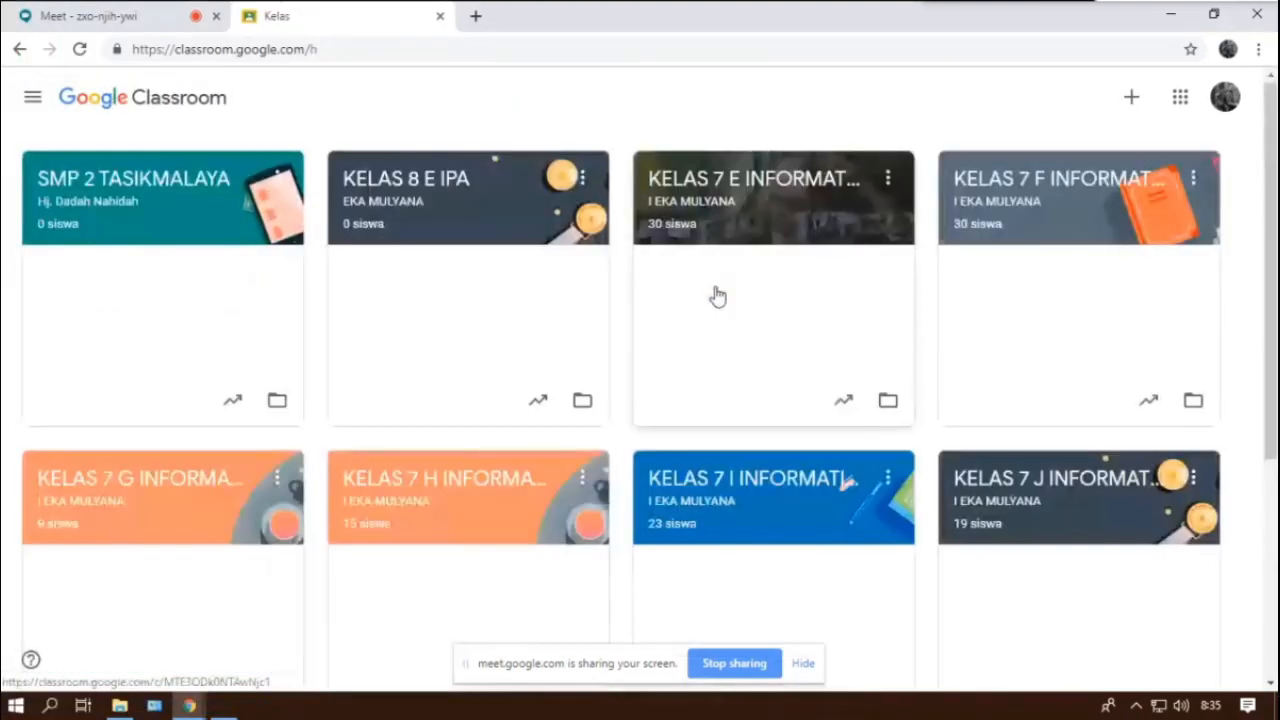
pyautogui.click(395, 178)
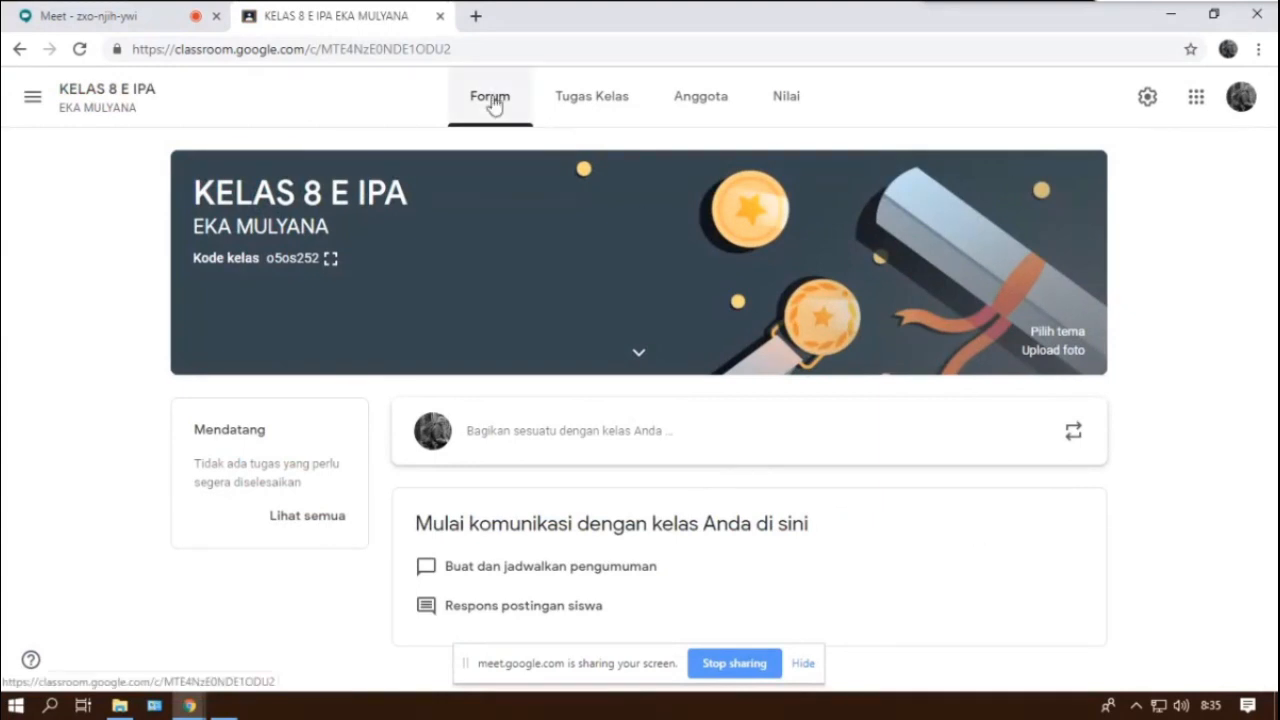
# Draft a class announcement reading "SELAMAT DATANG DI CLAS VIRTUAL 8 E IPA" in the forum
pyautogui.click(703, 434)
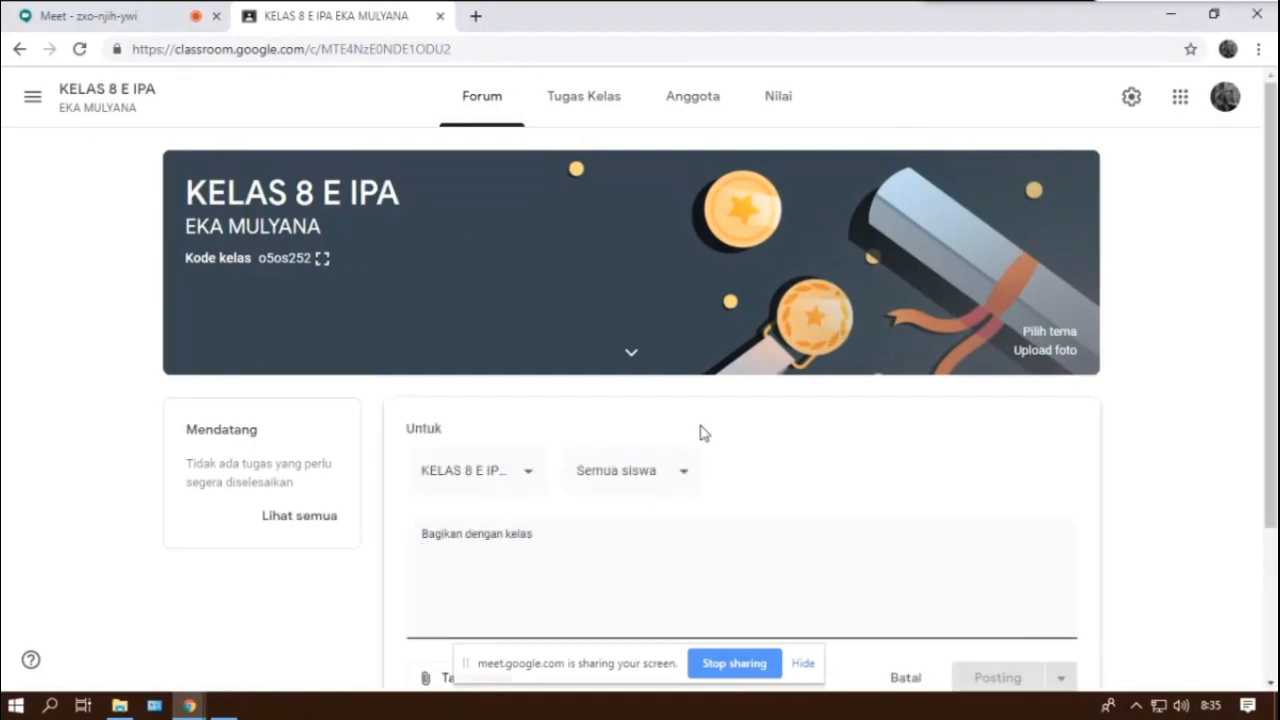
pyautogui.write('SEL')
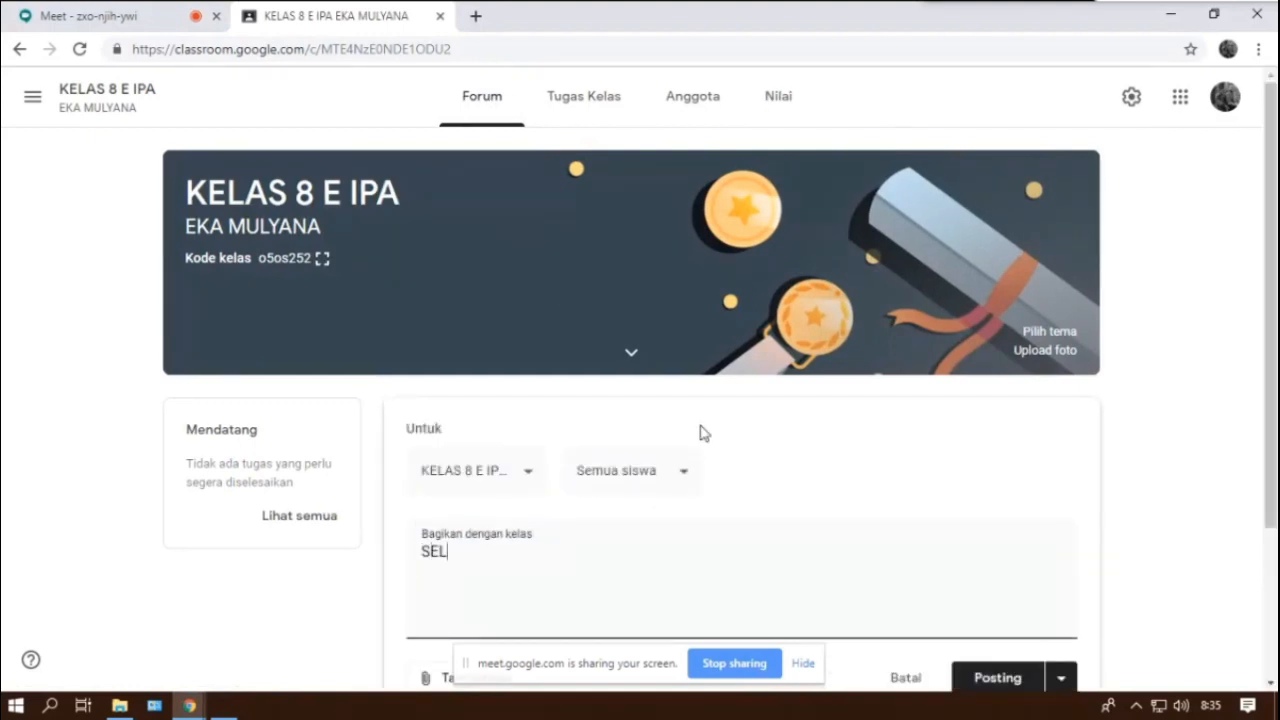
pyautogui.write('AMAT DATYA')
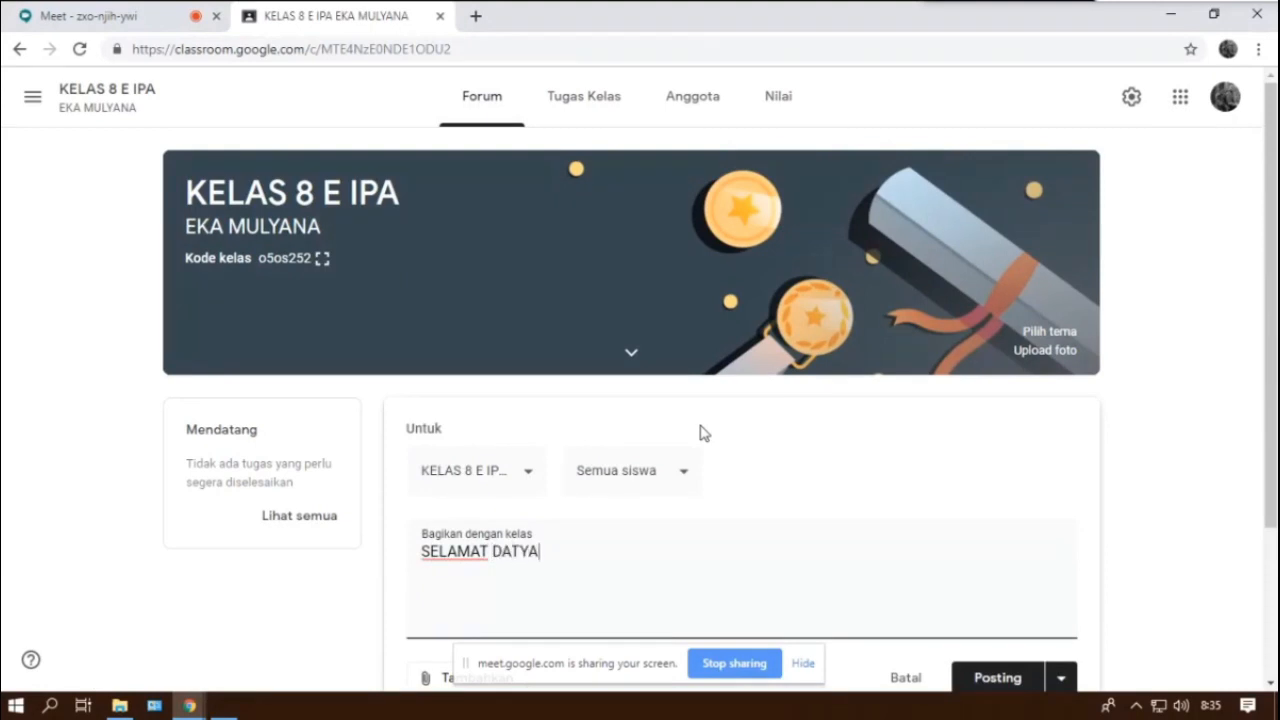
pyautogui.press('BackSpace')
pyautogui.press('BackSpace')
pyautogui.write('ANG DI CLAS VIRTU')
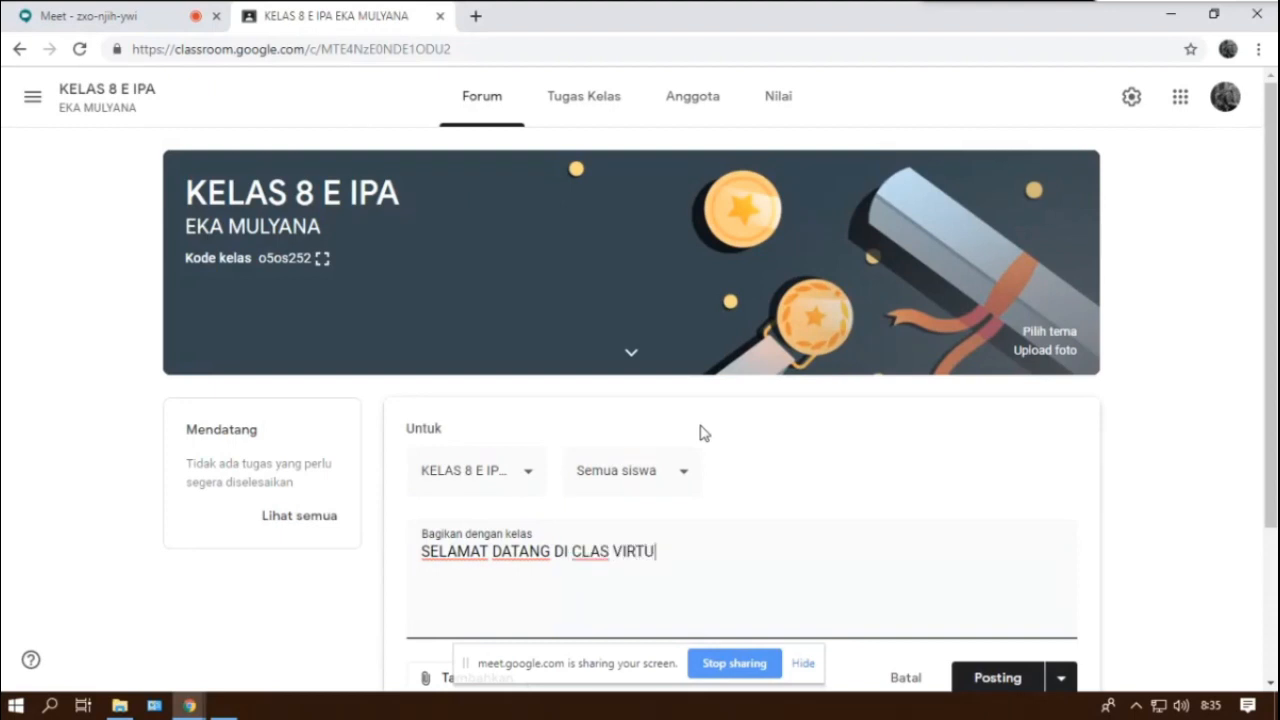
pyautogui.write('AL IOPA')
# Add the KELAS 7 E, 7 F, 7 G, 7 H and 7 I classes as recipients of the announcement
pyautogui.click(531, 474)
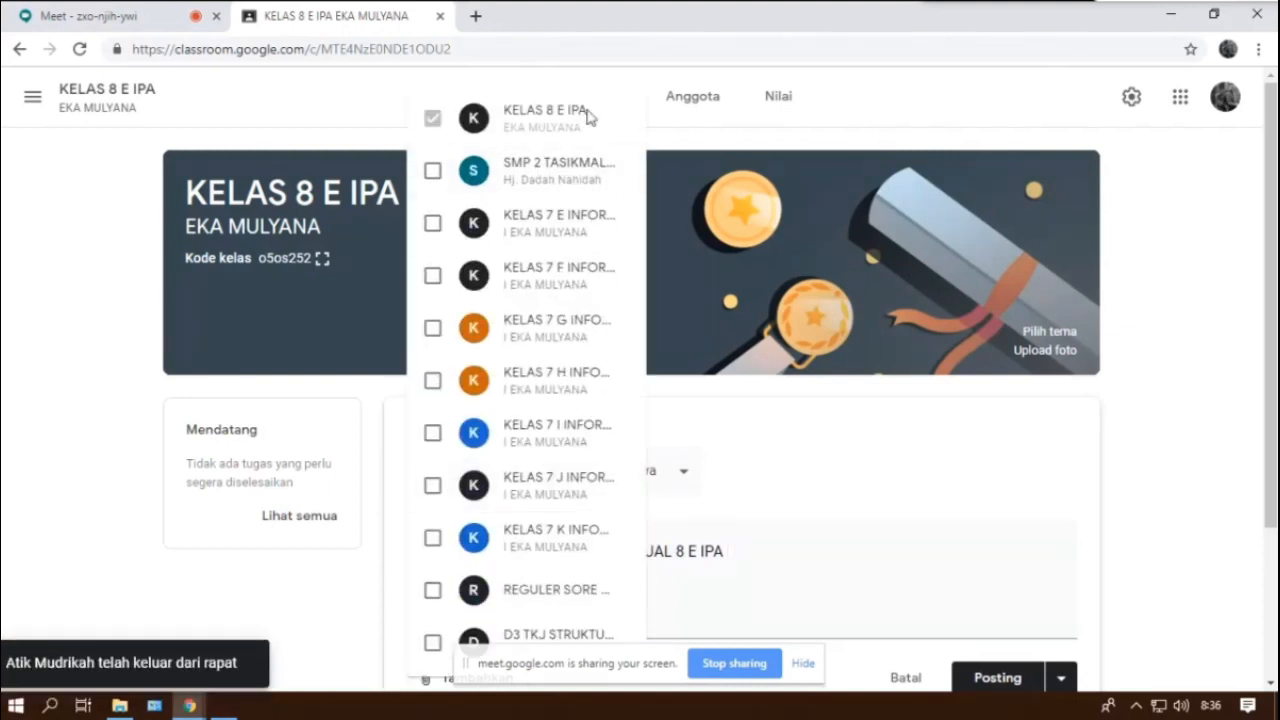
pyautogui.click(431, 226)
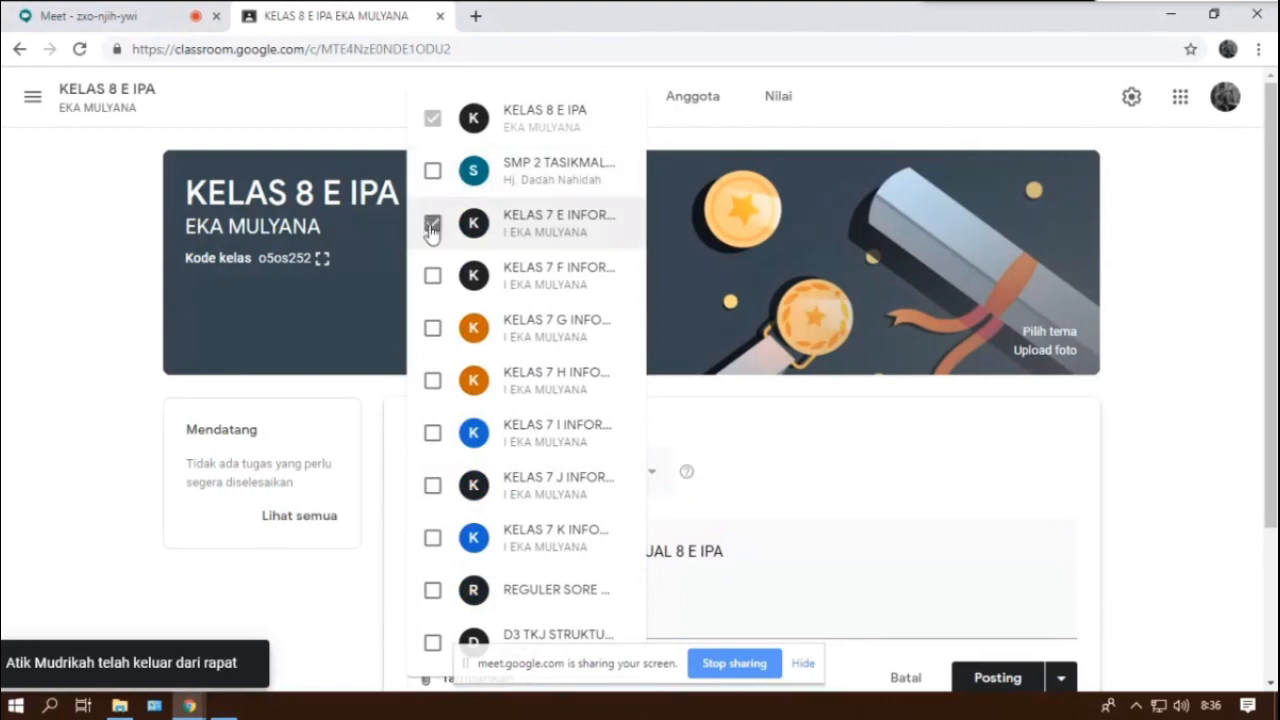
pyautogui.click(431, 278)
pyautogui.click(432, 330)
pyautogui.click(433, 384)
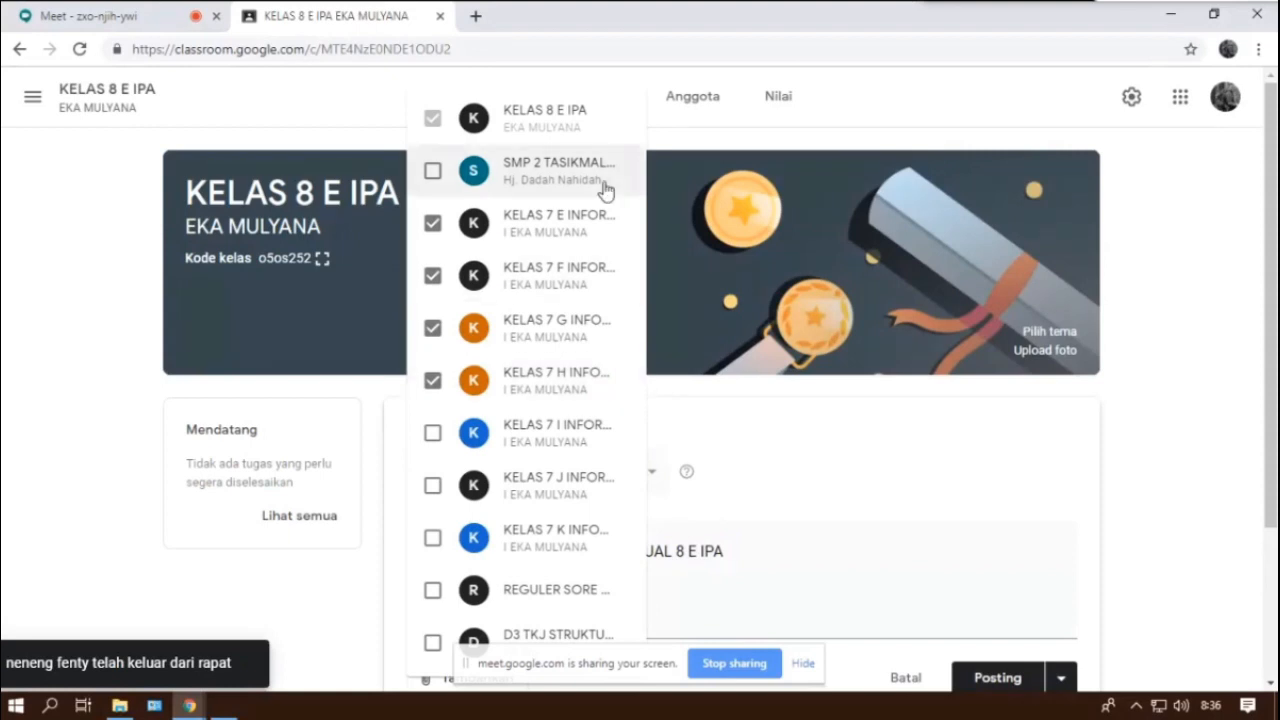
pyautogui.click(432, 436)
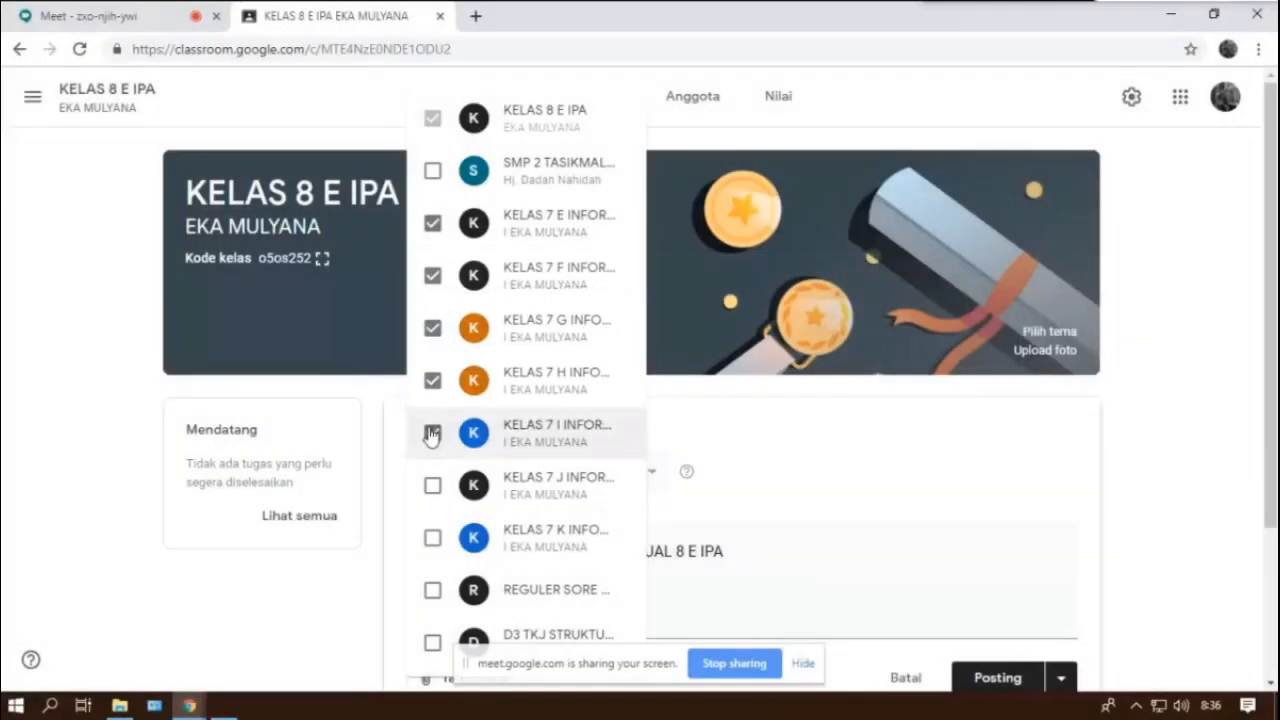
# Remove the KELAS 7 E through 7 I classes from the announcement's recipients, keeping only KELAS 8 E IPA
pyautogui.click(432, 433)
pyautogui.click(432, 380)
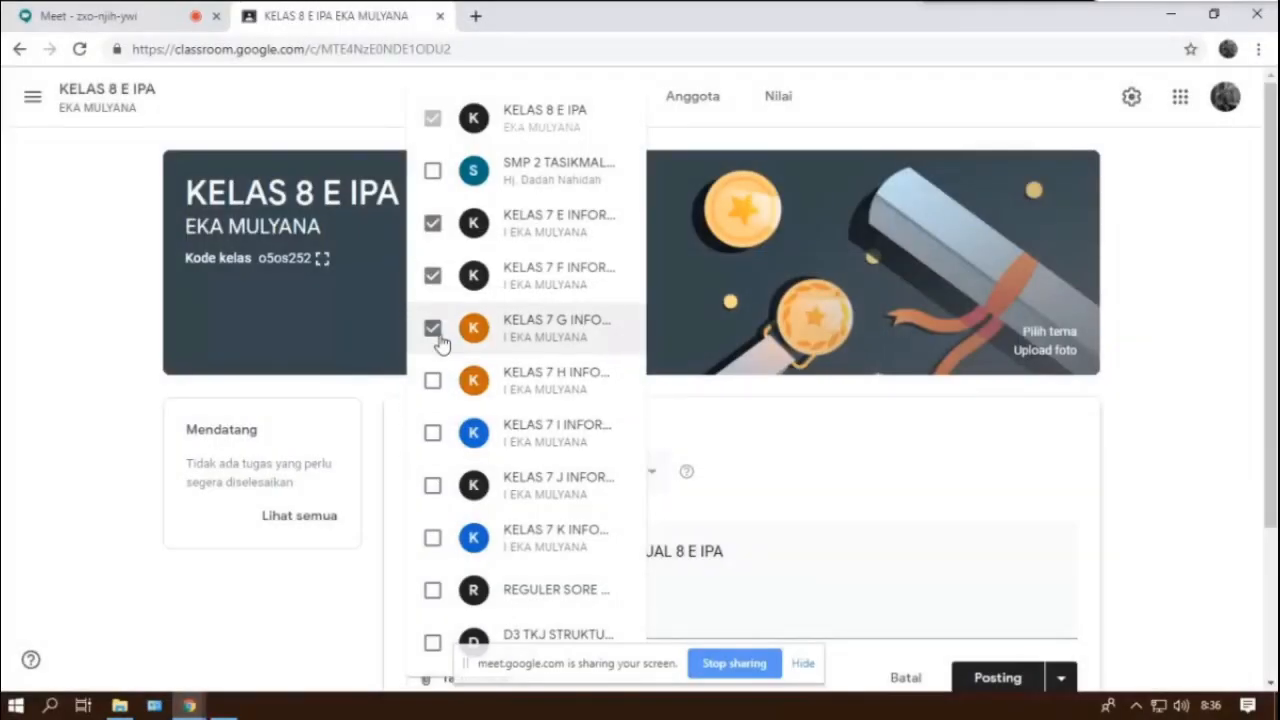
pyautogui.click(432, 328)
pyautogui.click(432, 275)
pyautogui.click(432, 226)
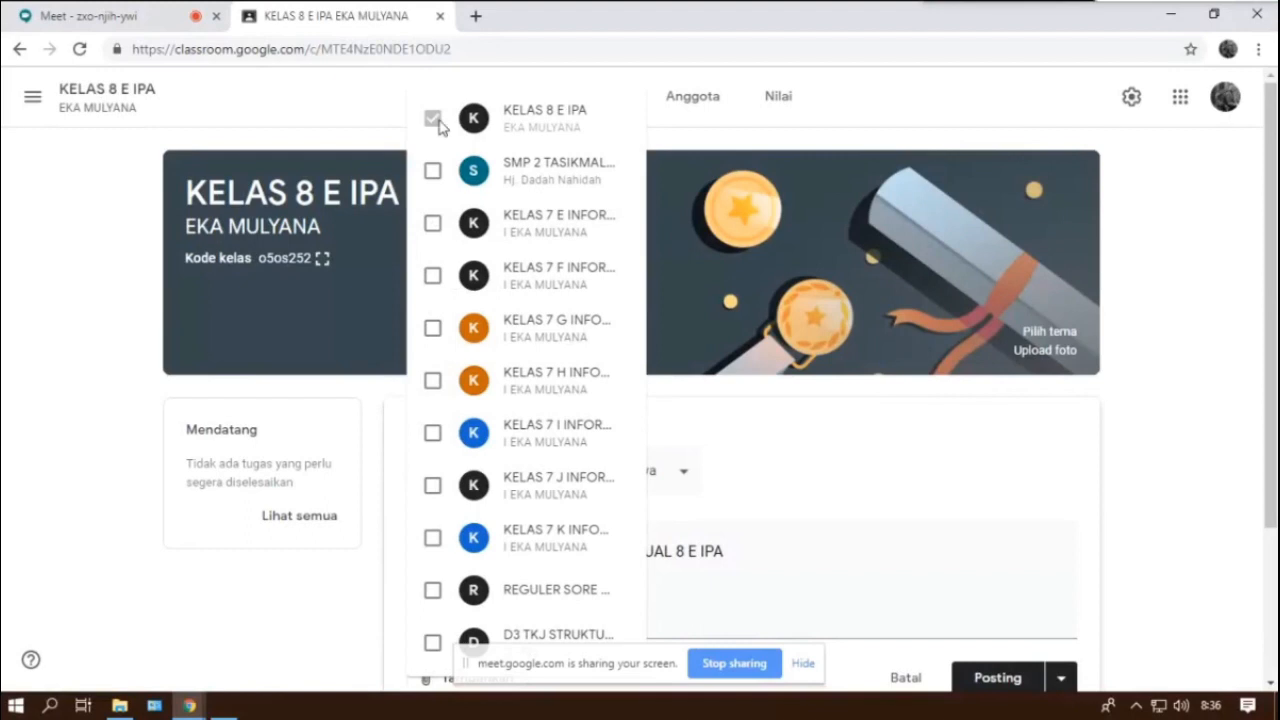
pyautogui.click(760, 552)
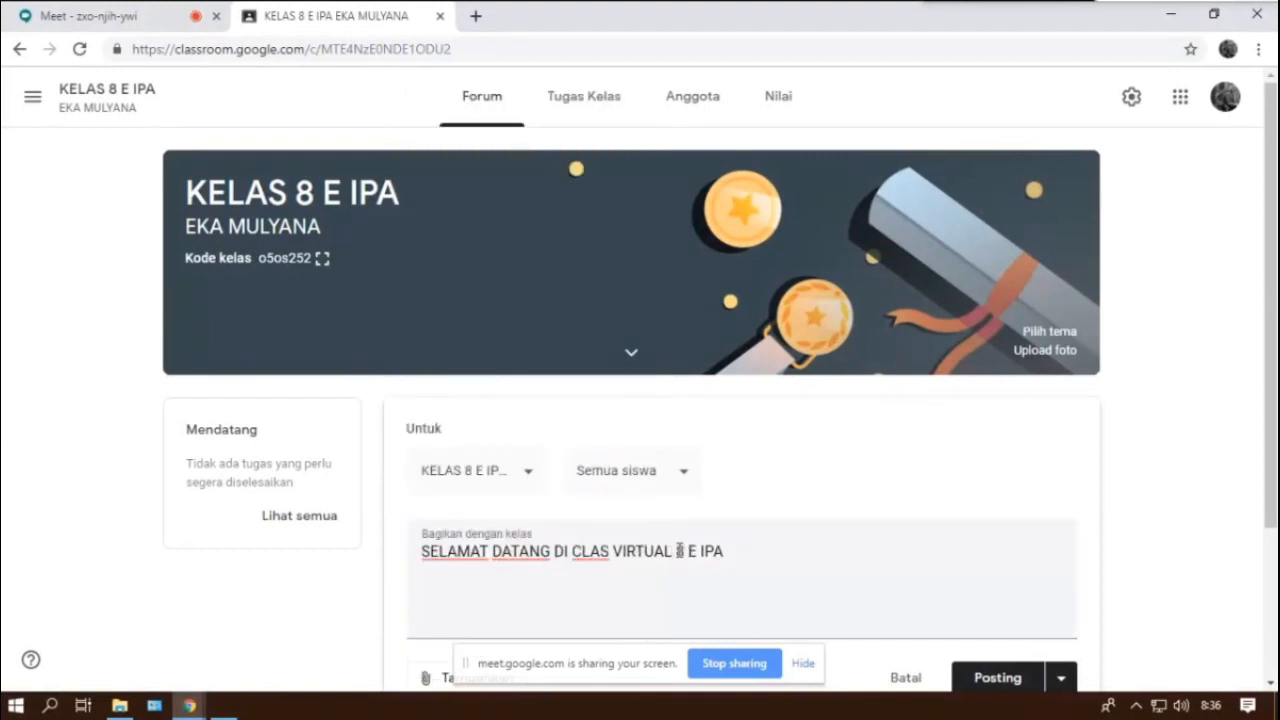
# Remove the letter E from the announcement text so it reads "SELAMAT DATANG DI CLAS VIRTUAL 8 IPA"
pyautogui.doubleClick(690, 551)
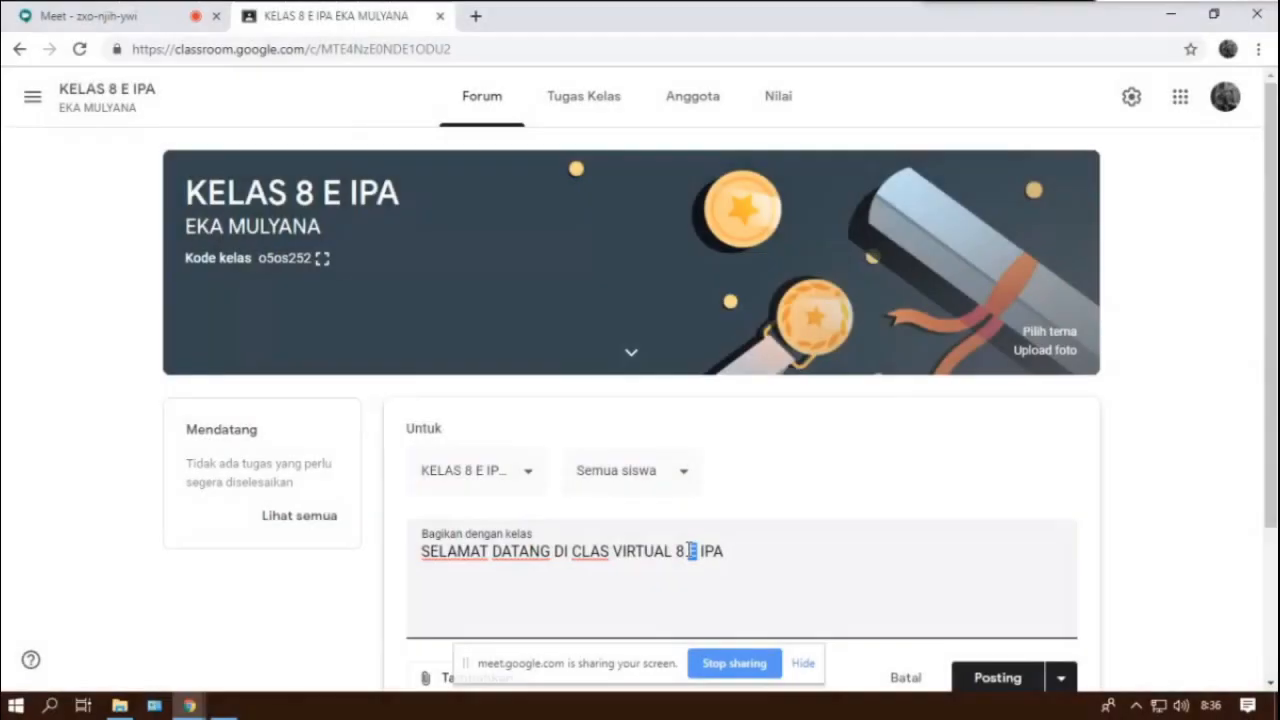
pyautogui.click(689, 551)
pyautogui.press('F12')
pyautogui.press('F12')
pyautogui.press('Delete')
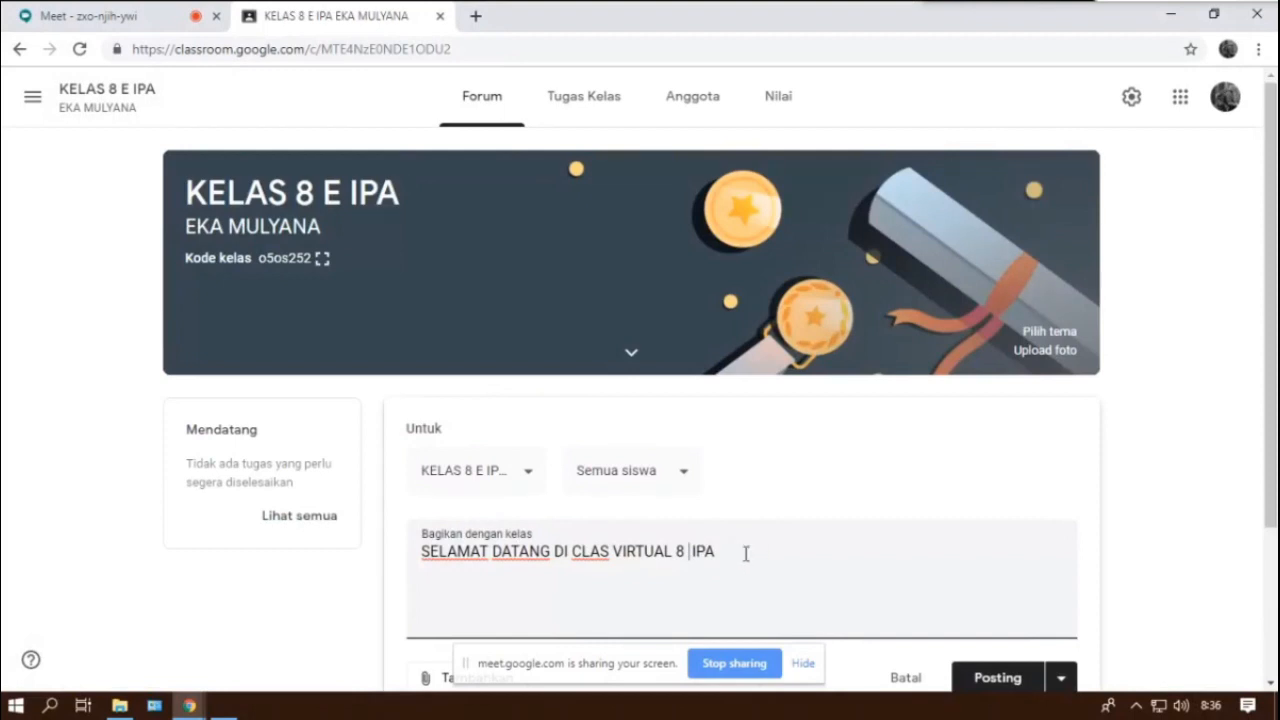
# Review the announcement's class and student recipient lists, attachment sources and publishing options
pyautogui.click(528, 472)
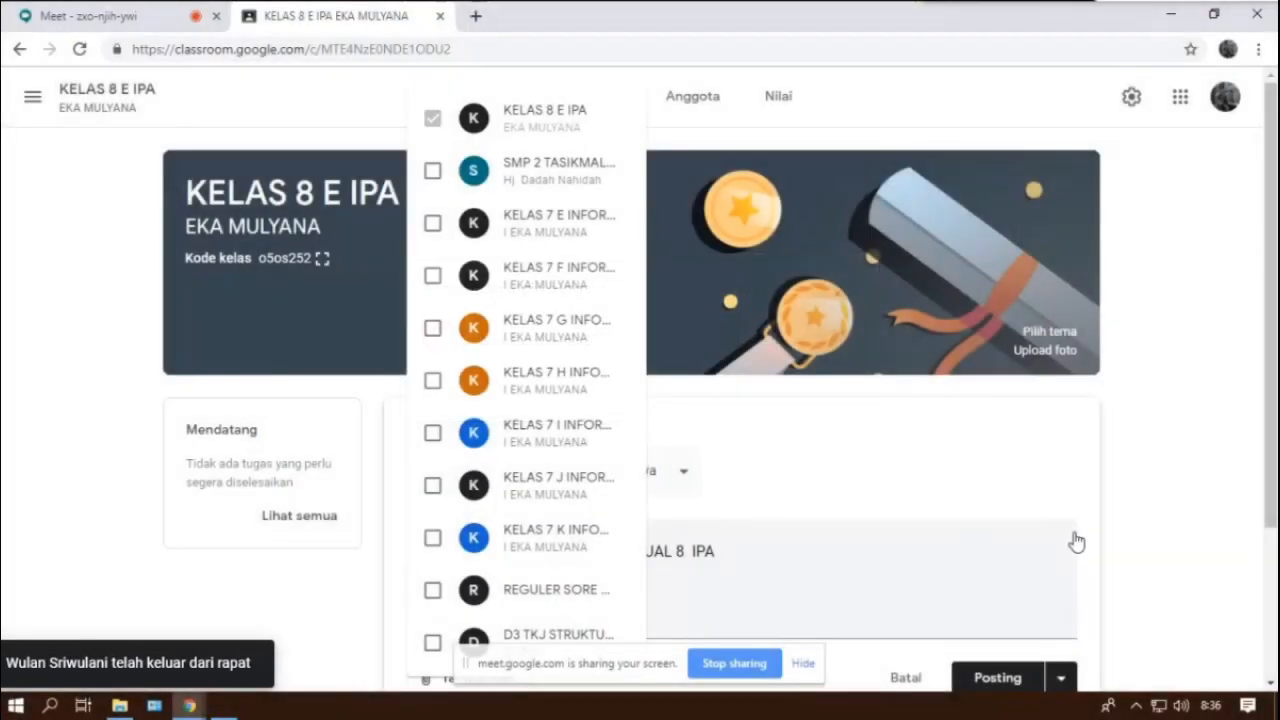
pyautogui.click(1166, 541)
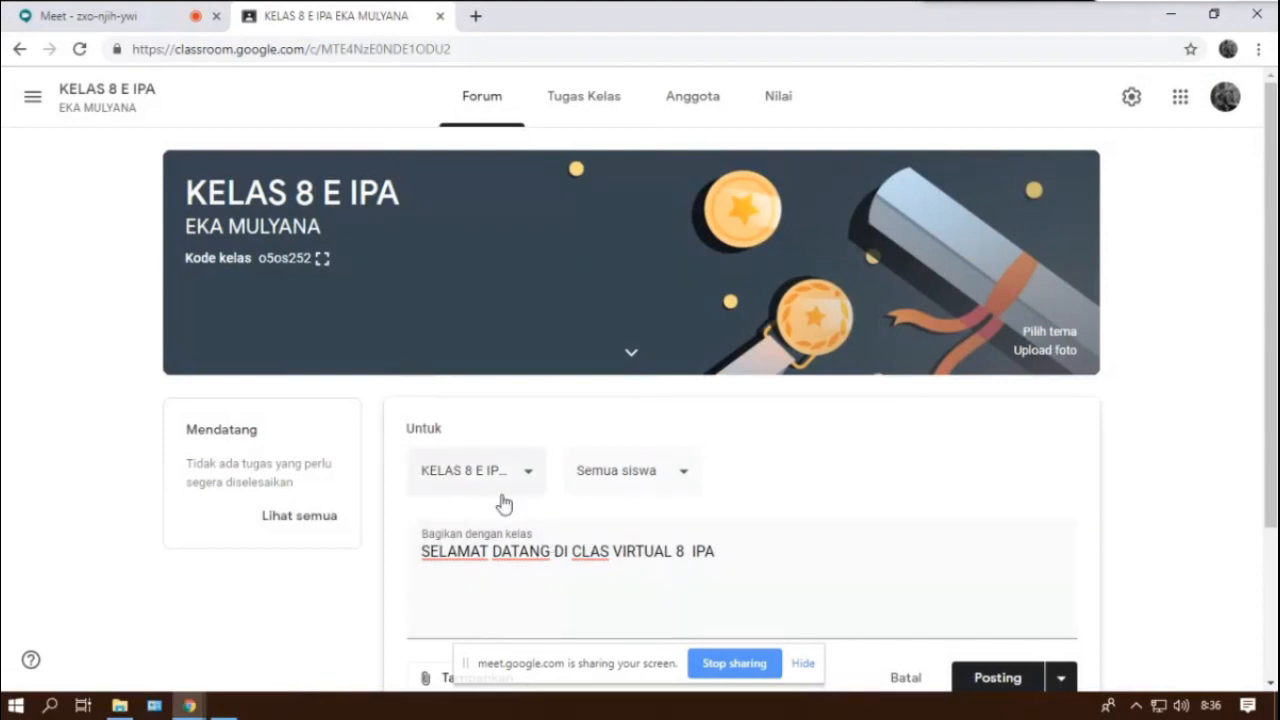
pyautogui.click(689, 477)
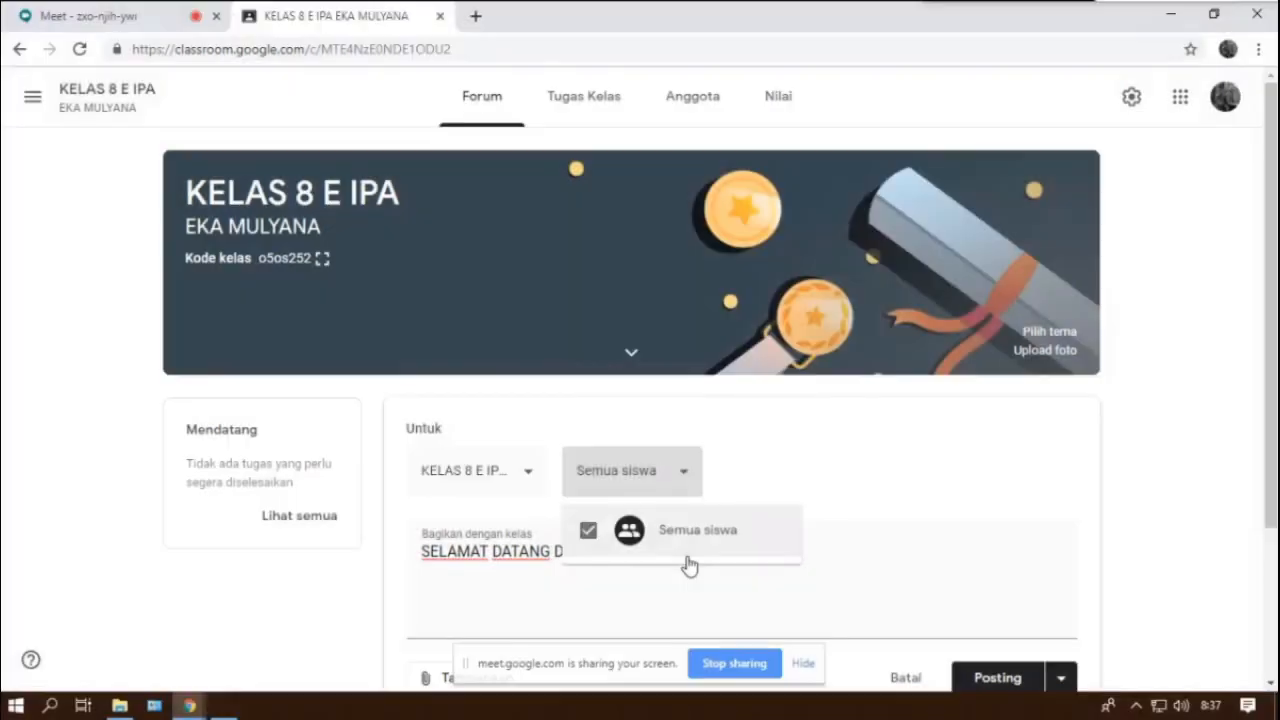
pyautogui.click(1149, 483)
pyautogui.scroll(-2, 672, 490)
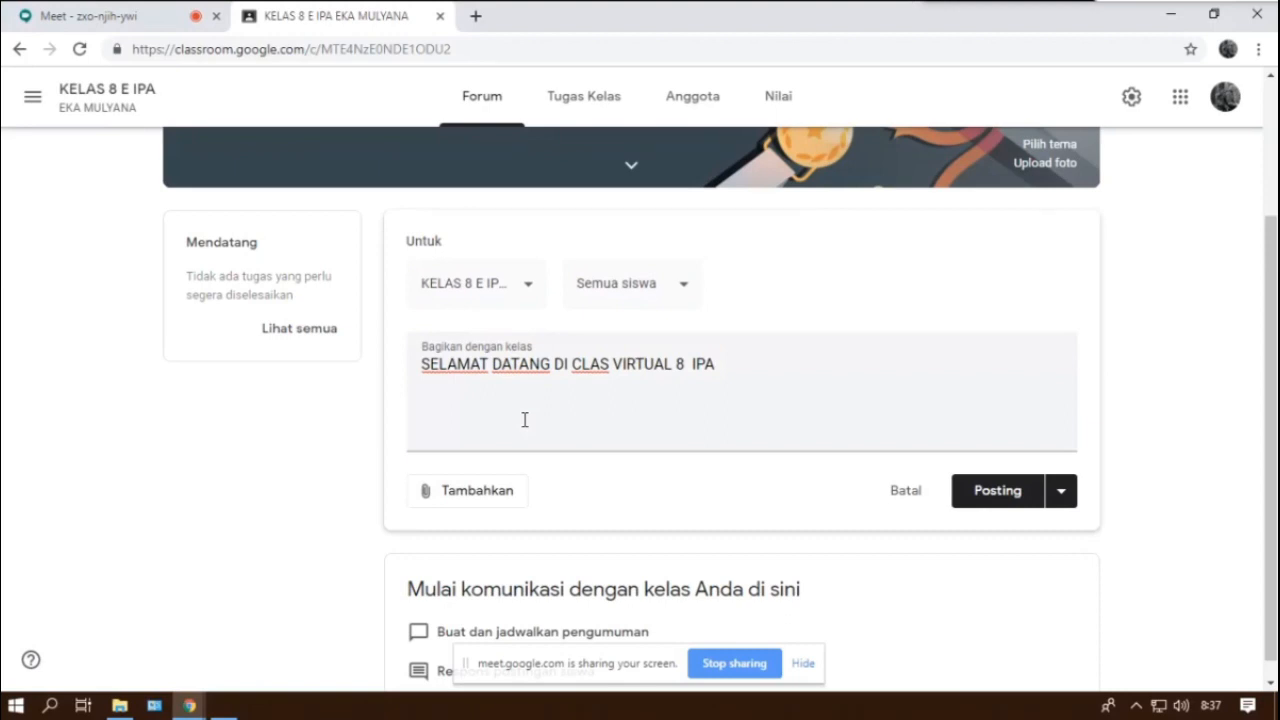
pyautogui.click(454, 494)
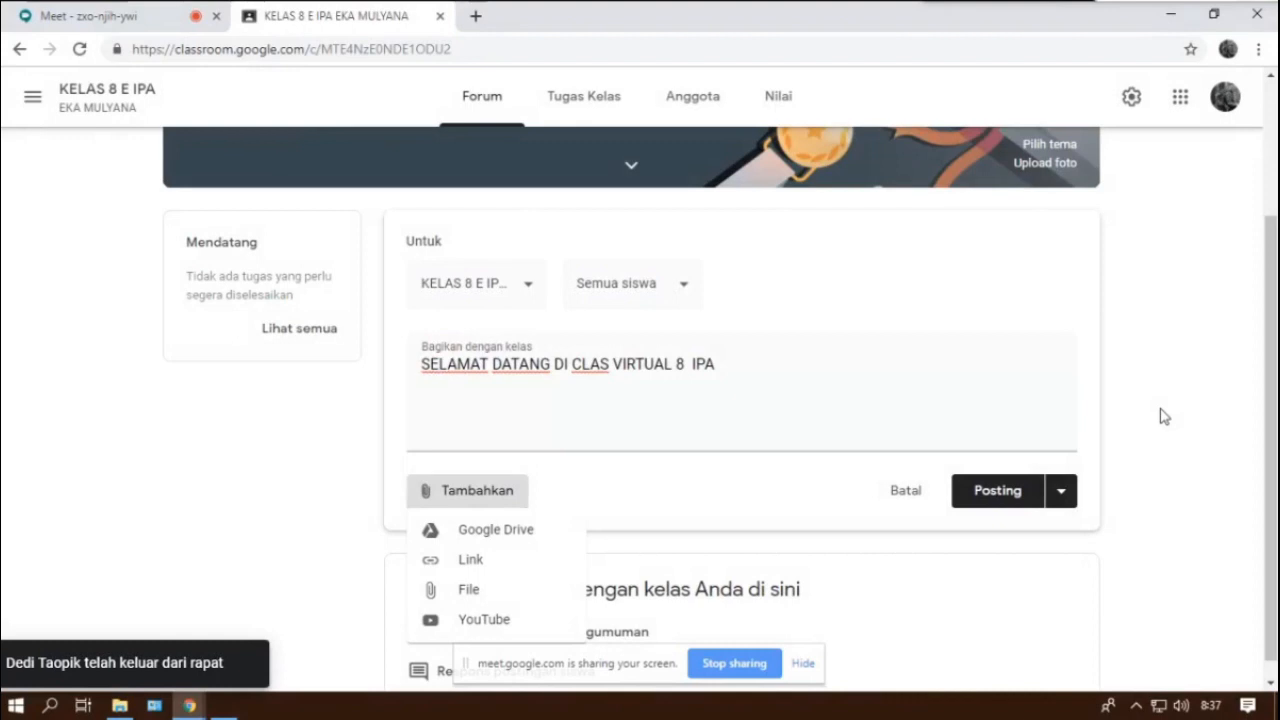
pyautogui.click(1164, 416)
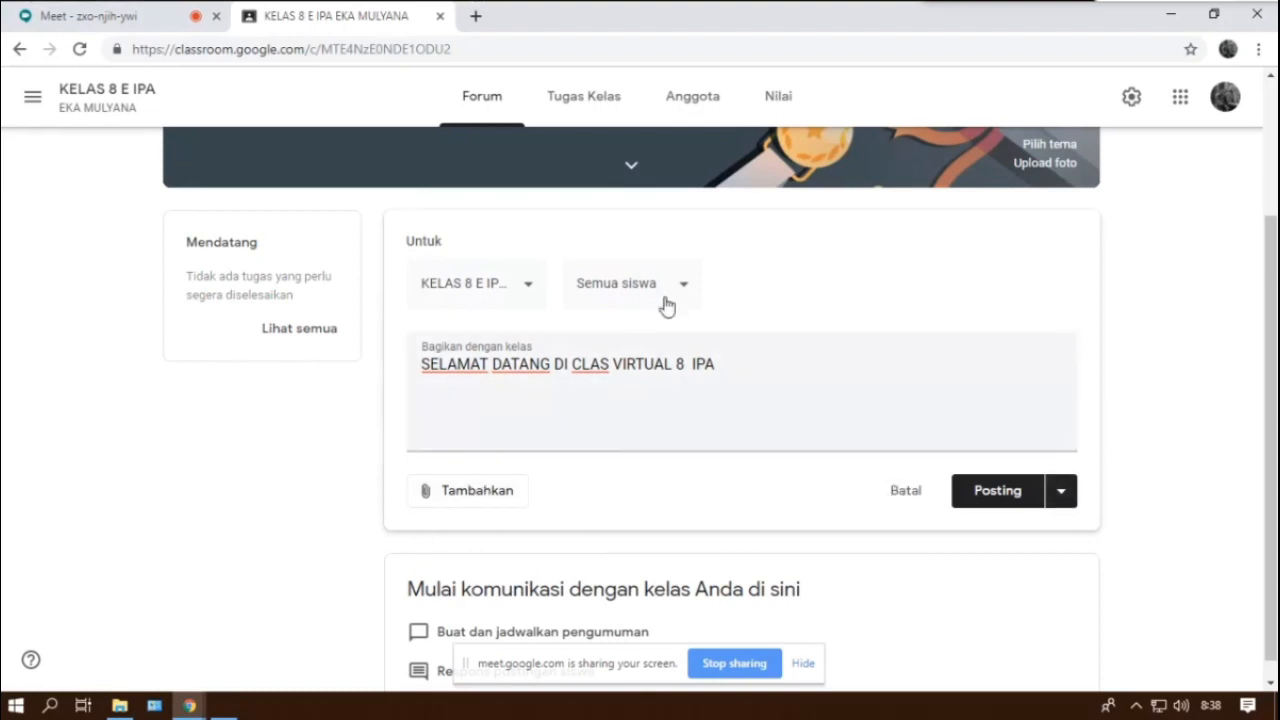
pyautogui.click(1060, 494)
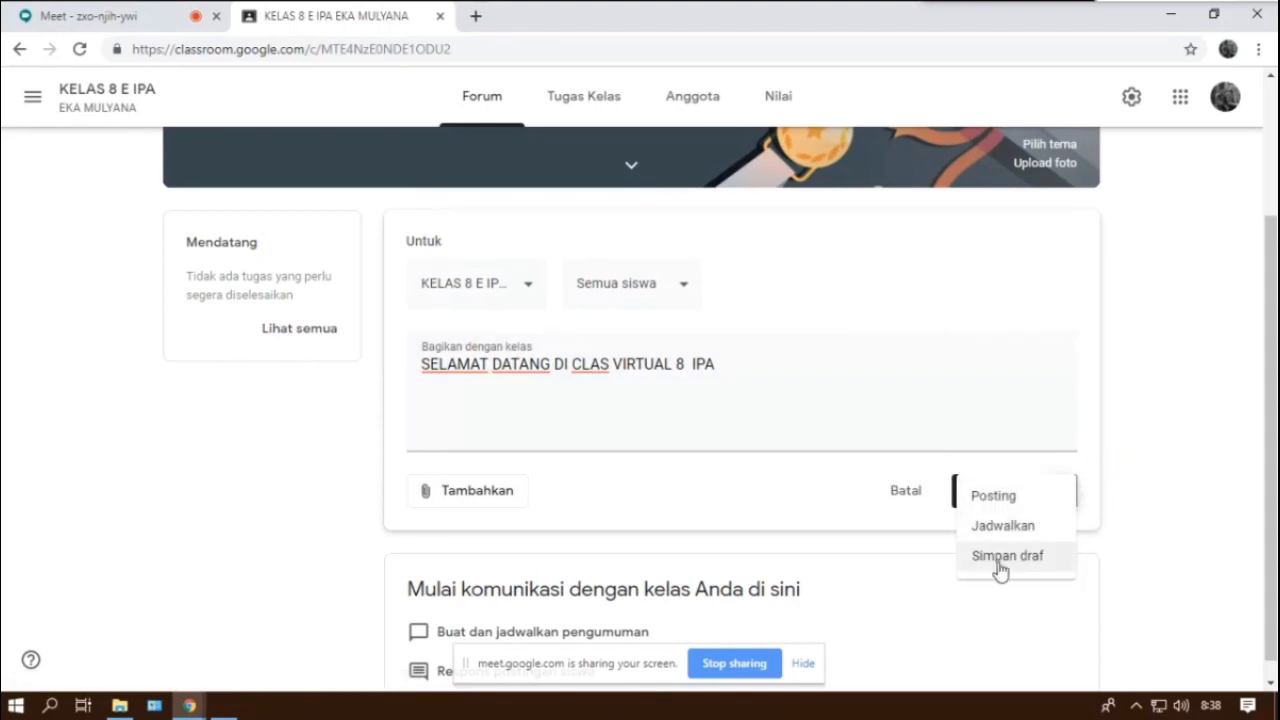
pyautogui.click(1000, 498)
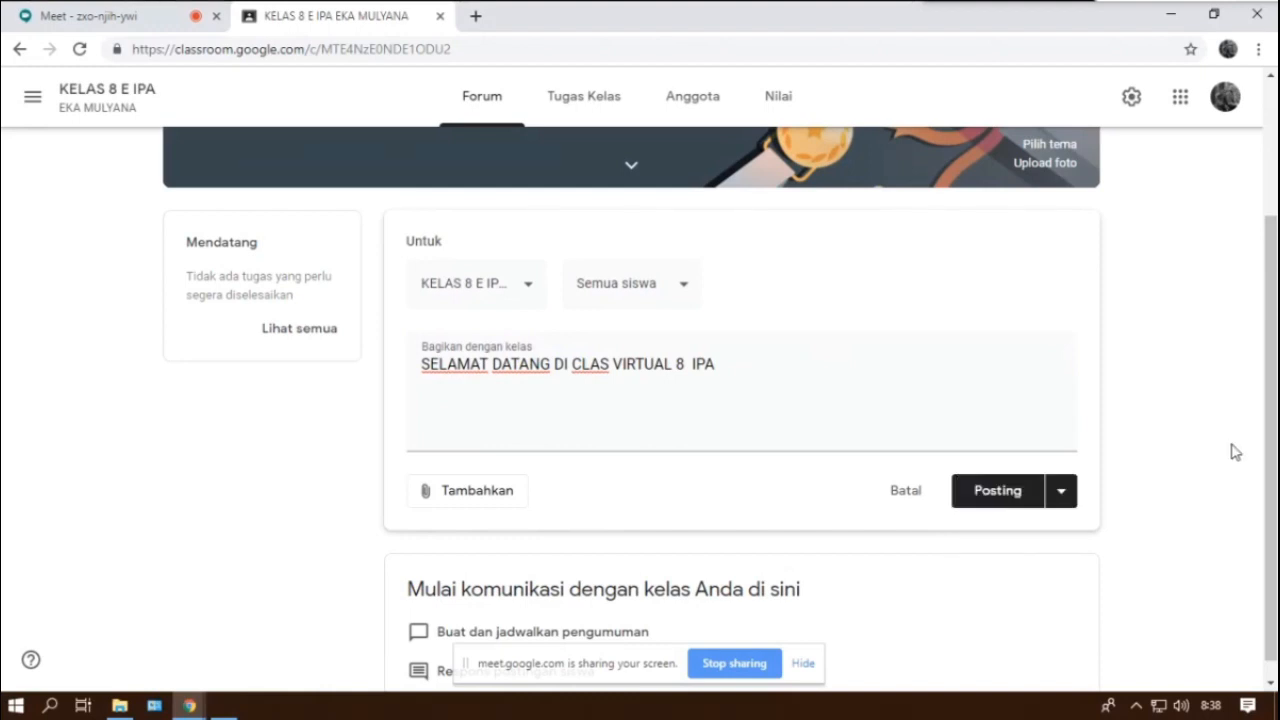
# Schedule the welcome announcement for 27 Jul 2020 at 08.00
pyautogui.click(1070, 494)
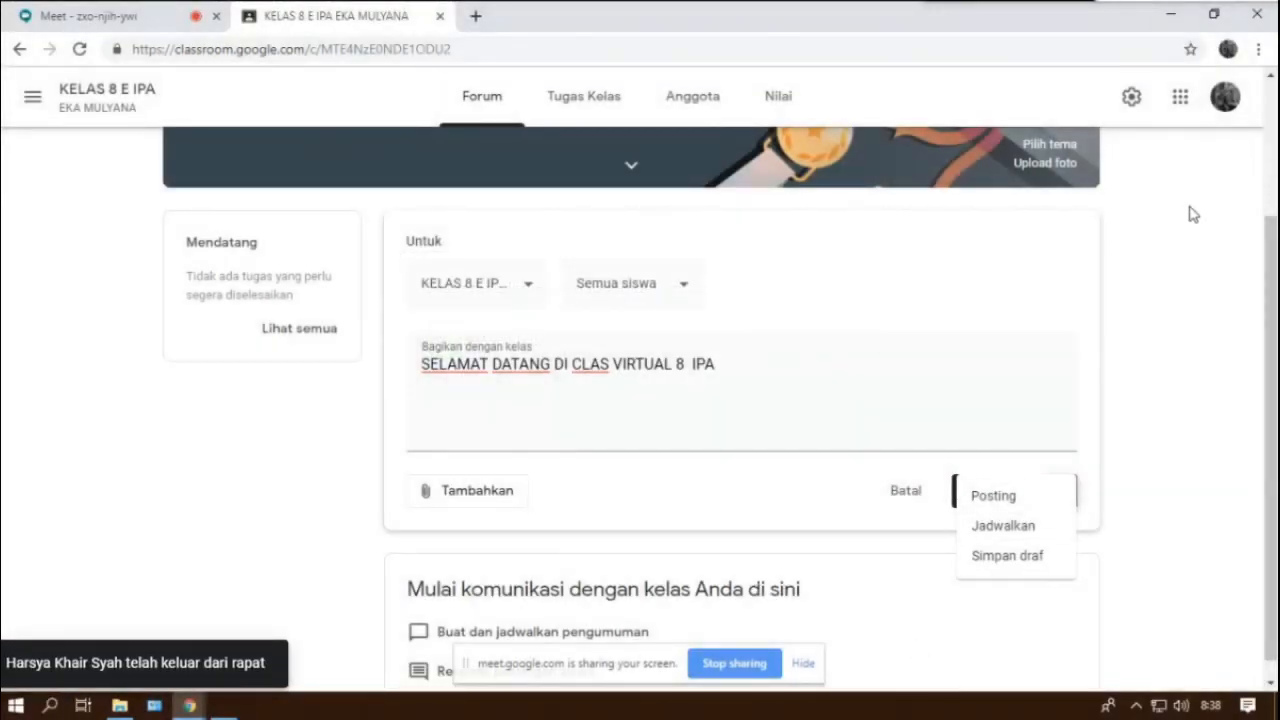
pyautogui.click(1005, 525)
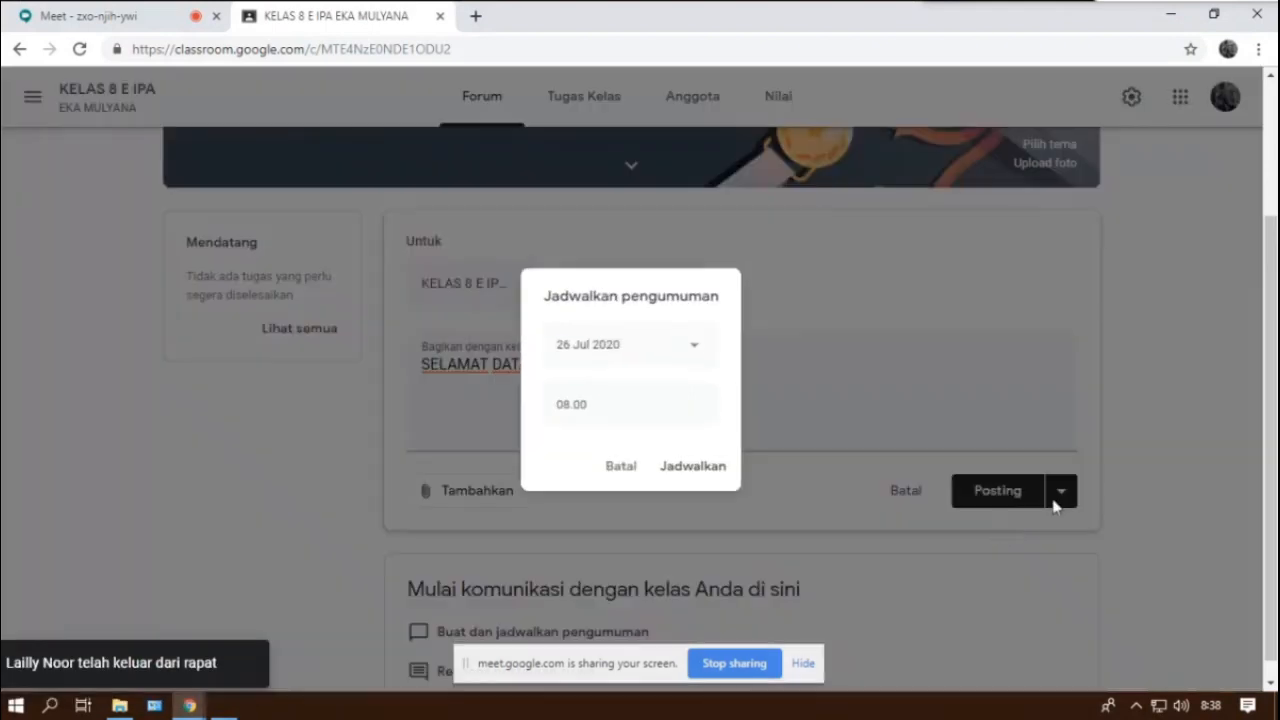
pyautogui.click(697, 350)
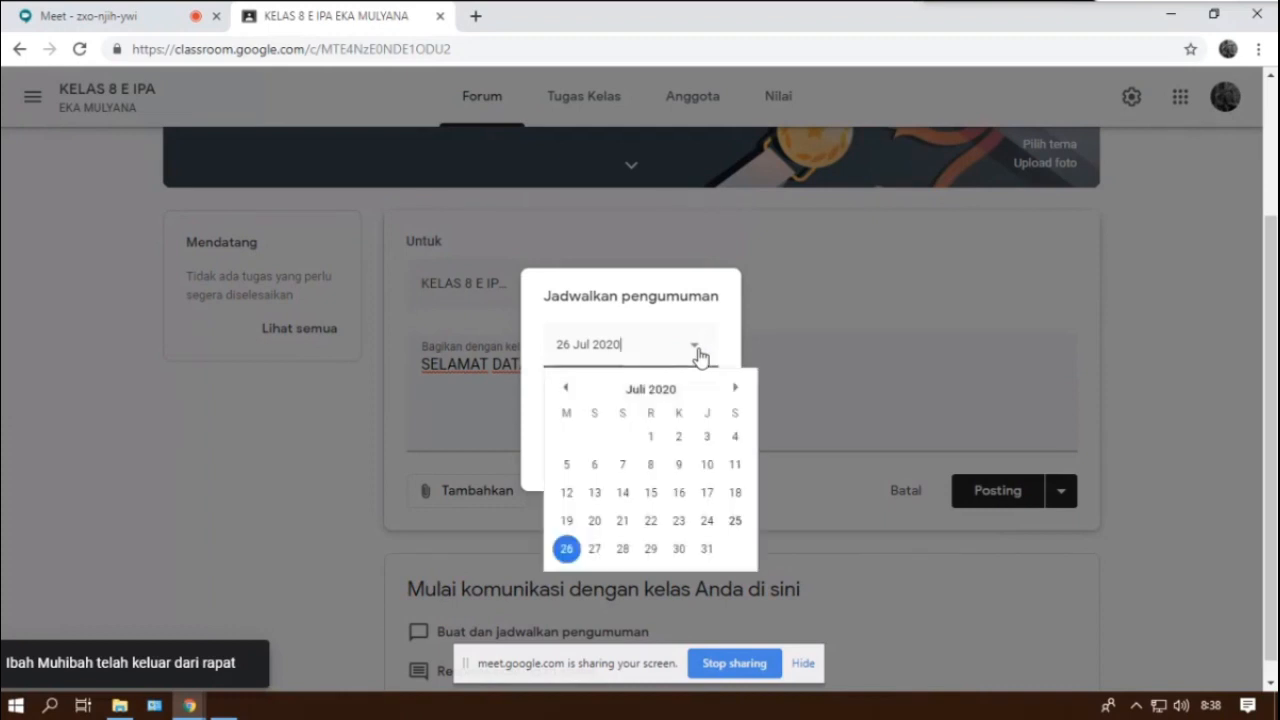
pyautogui.click(597, 550)
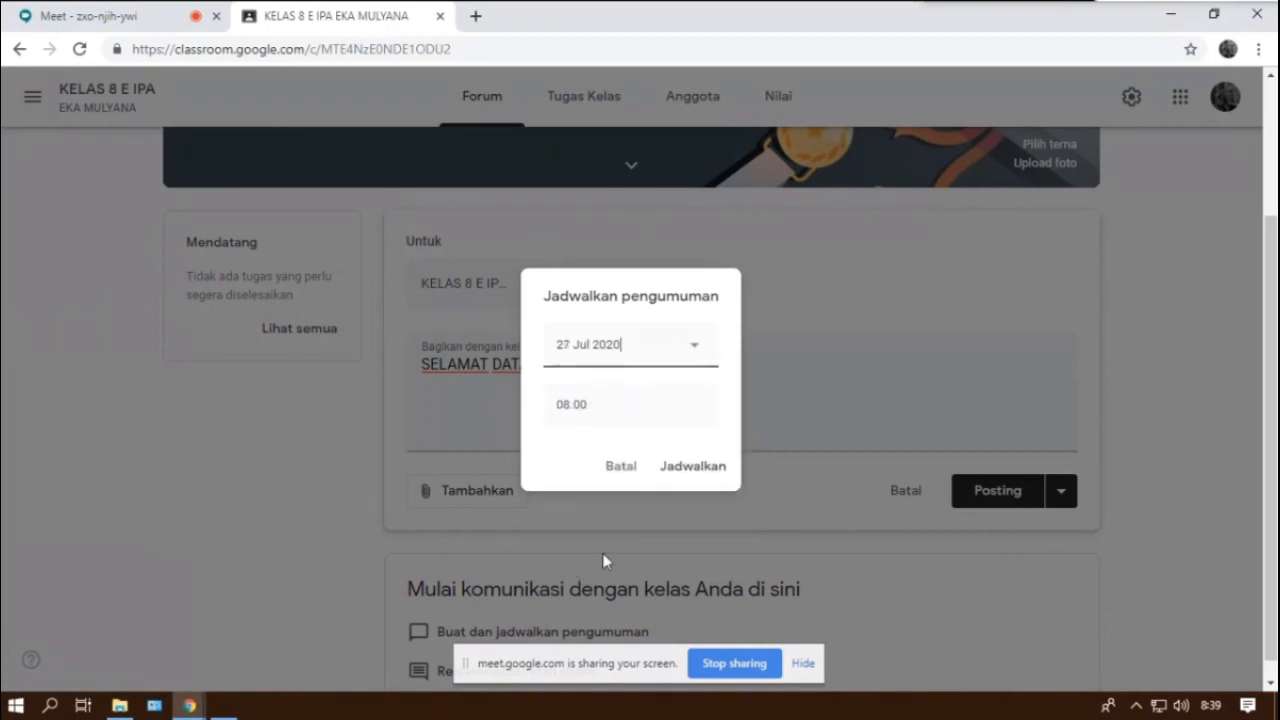
pyautogui.click(682, 468)
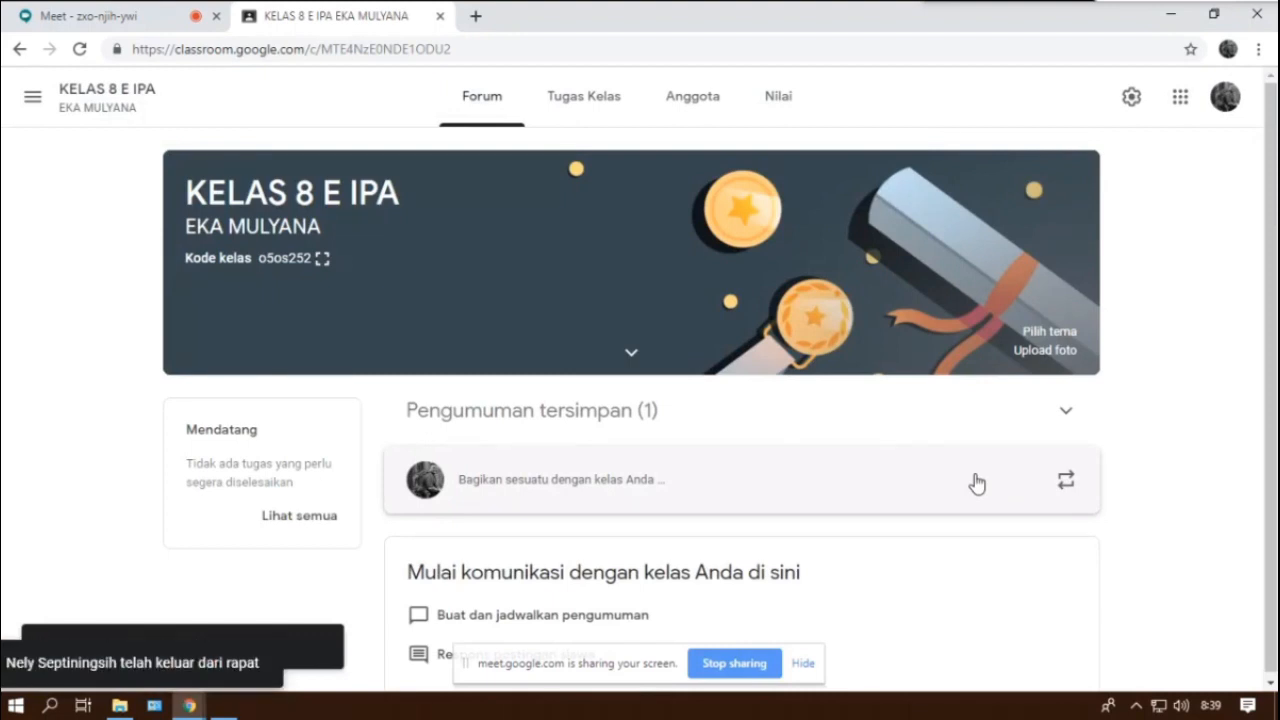
# Delete the scheduled welcome announcement from the saved announcements and view the list of classes for reusing posts
pyautogui.click(1065, 480)
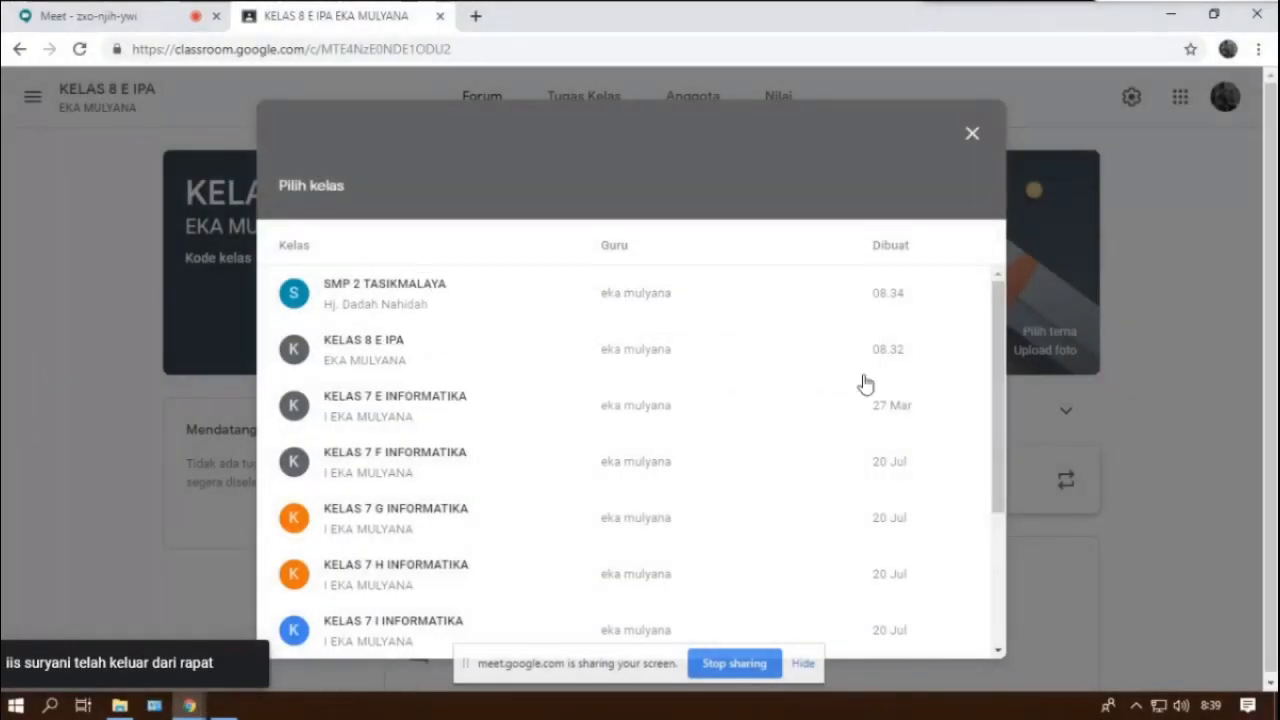
pyautogui.click(974, 136)
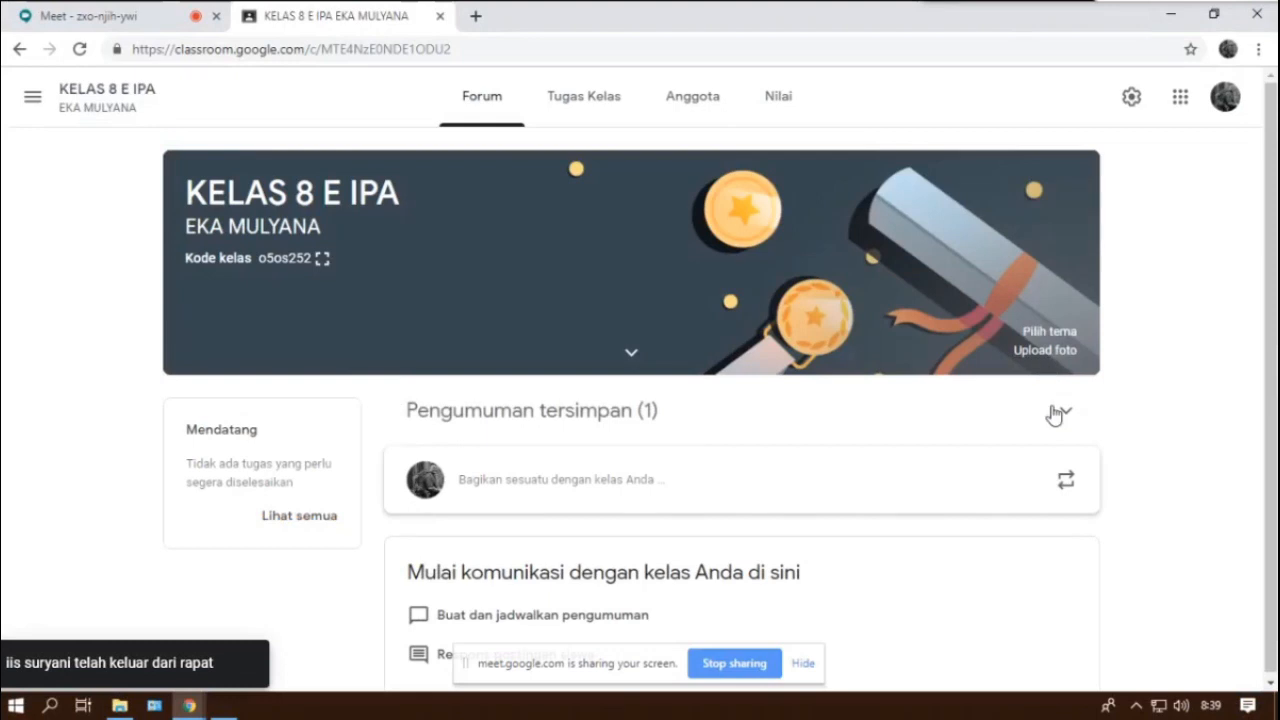
pyautogui.click(1066, 415)
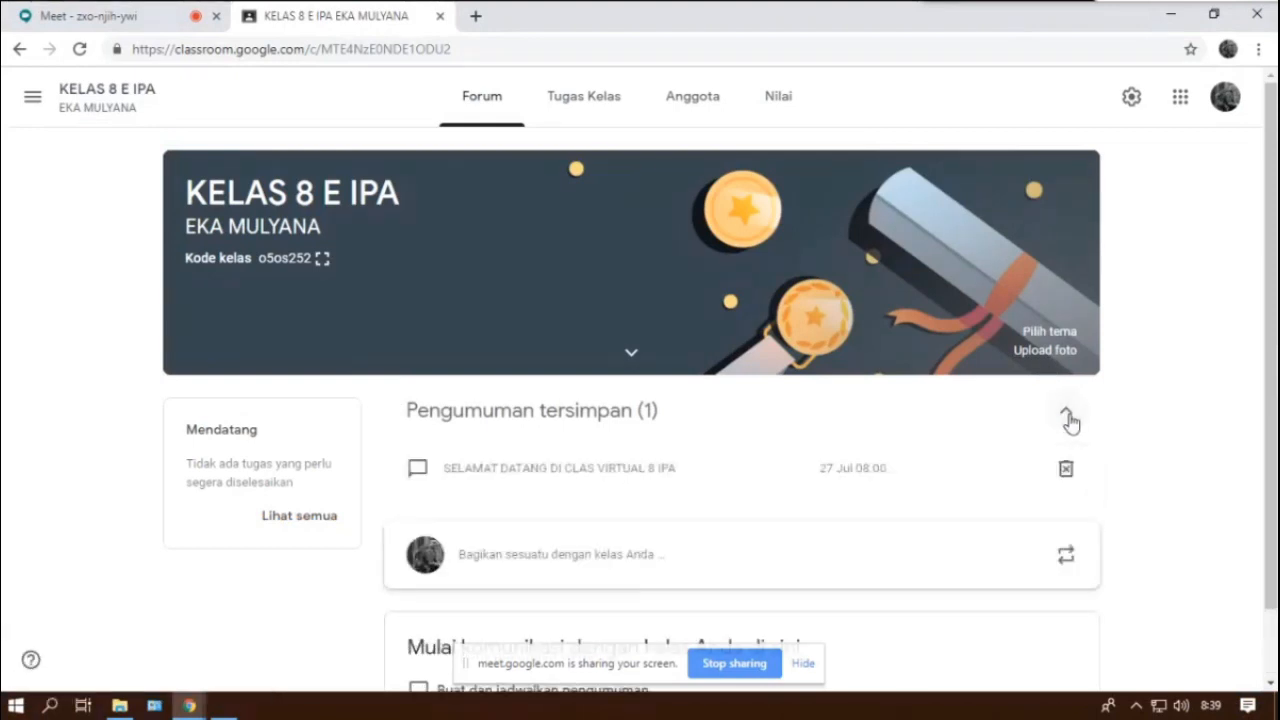
pyautogui.click(1066, 470)
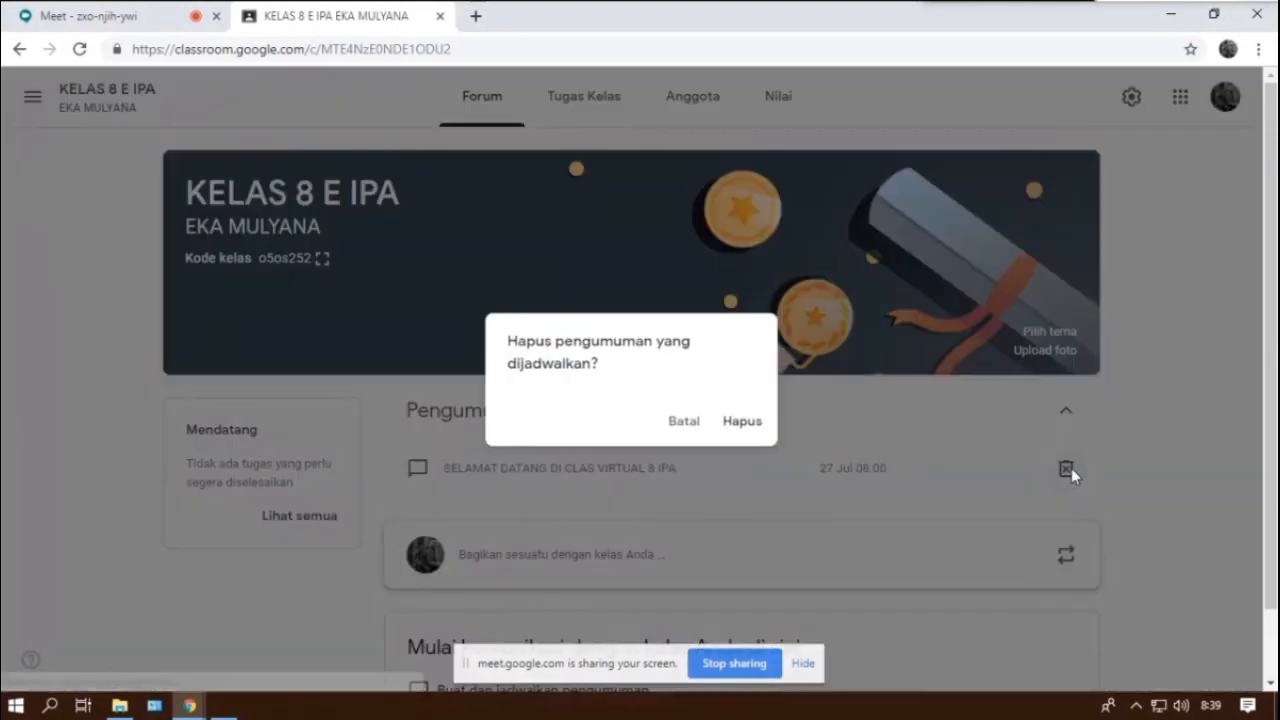
pyautogui.click(748, 426)
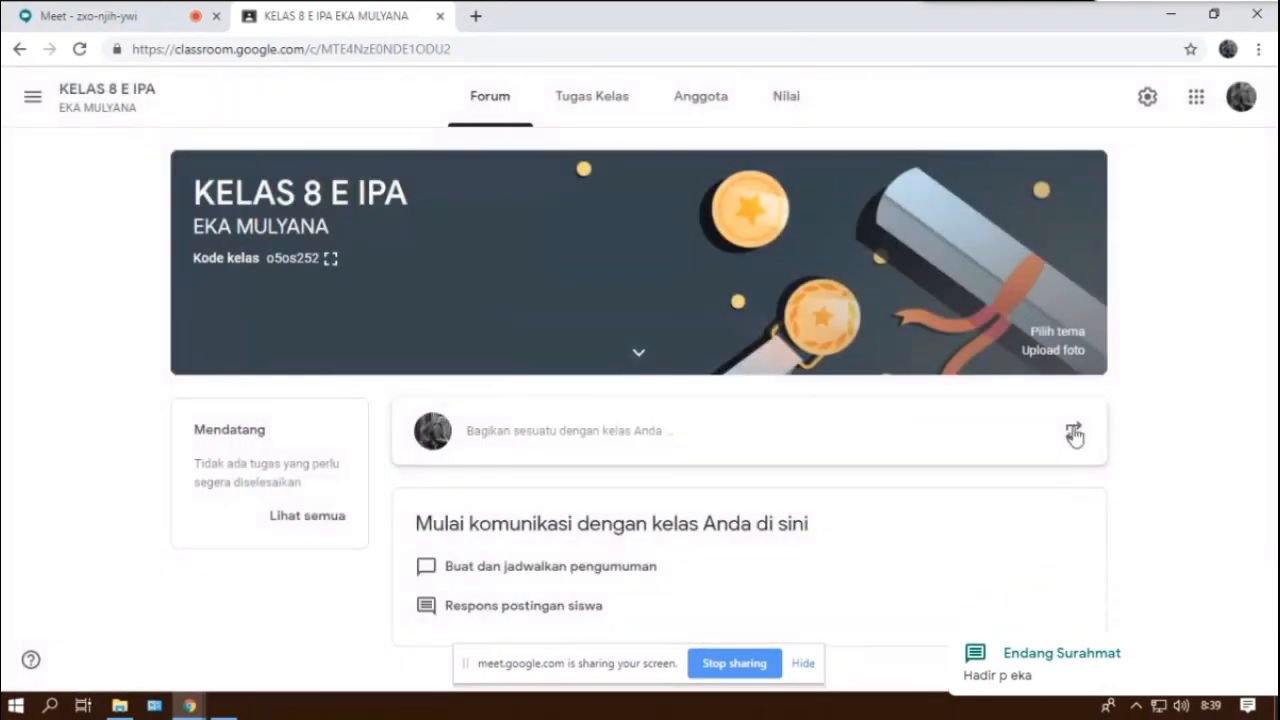
pyautogui.click(1072, 430)
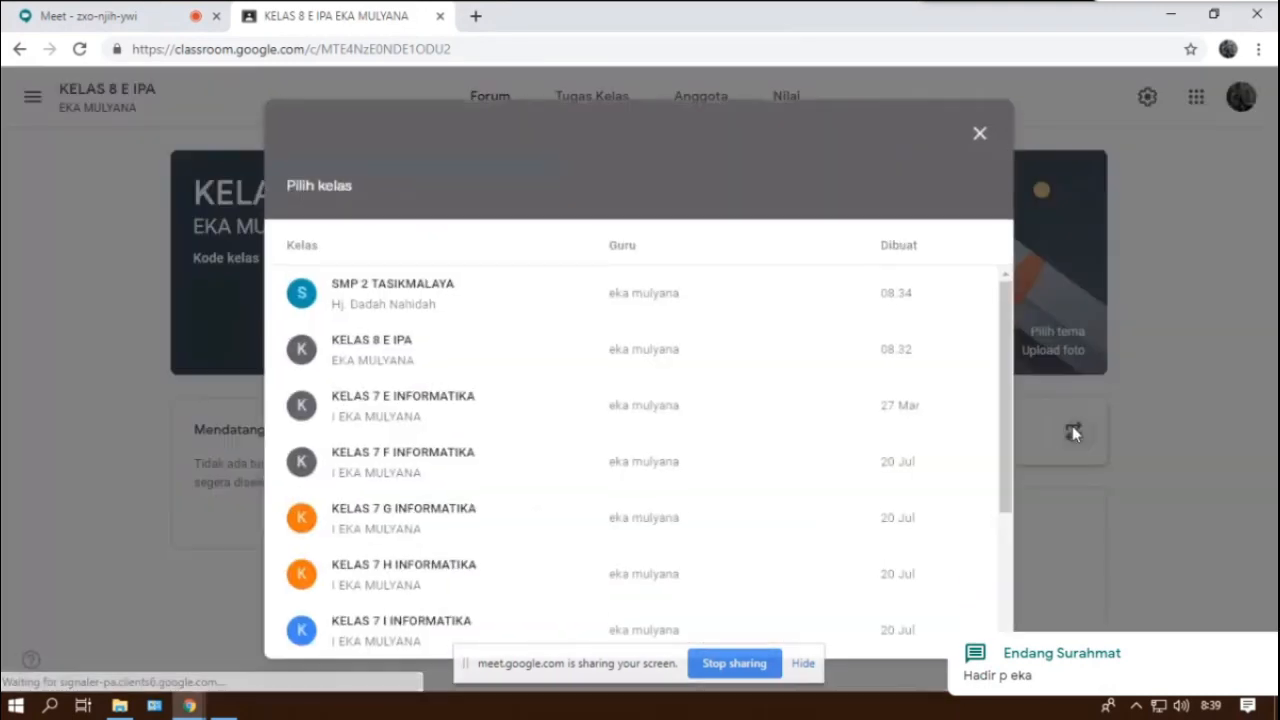
pyautogui.click(980, 133)
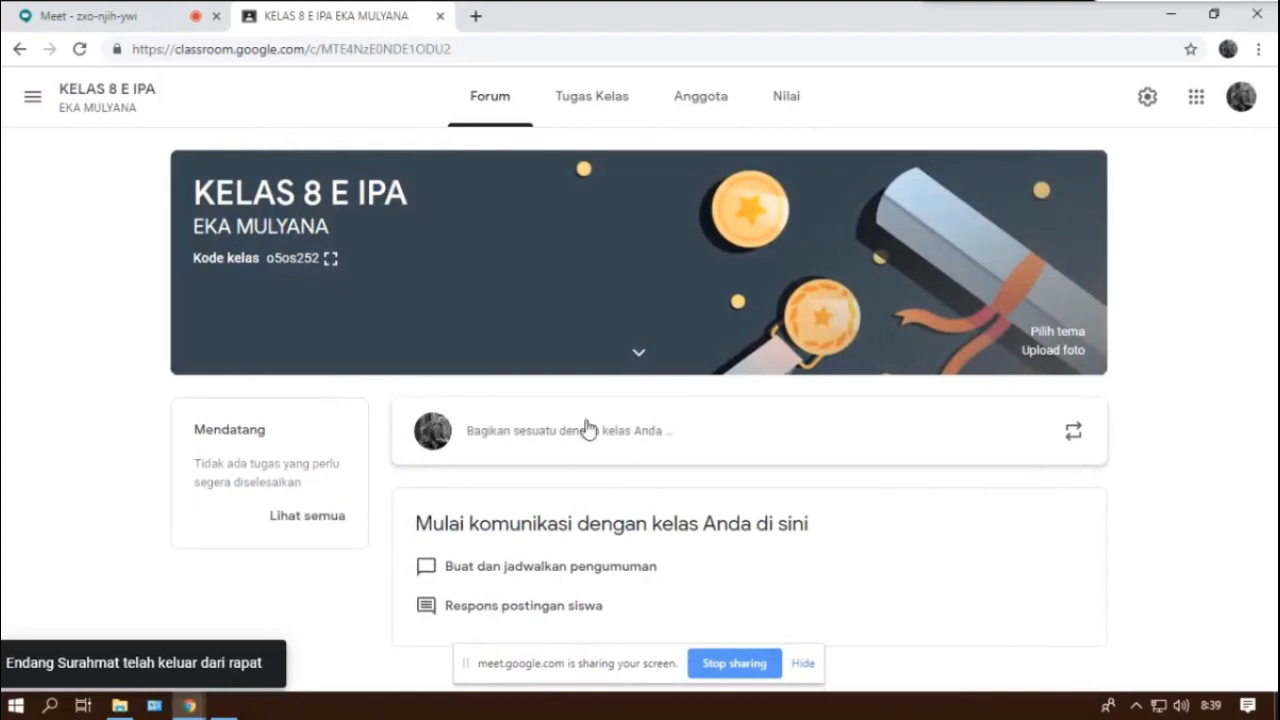
# Open a blank Materi form in Tugas Kelas, view its attachment sources and close it without saving
pyautogui.click(572, 100)
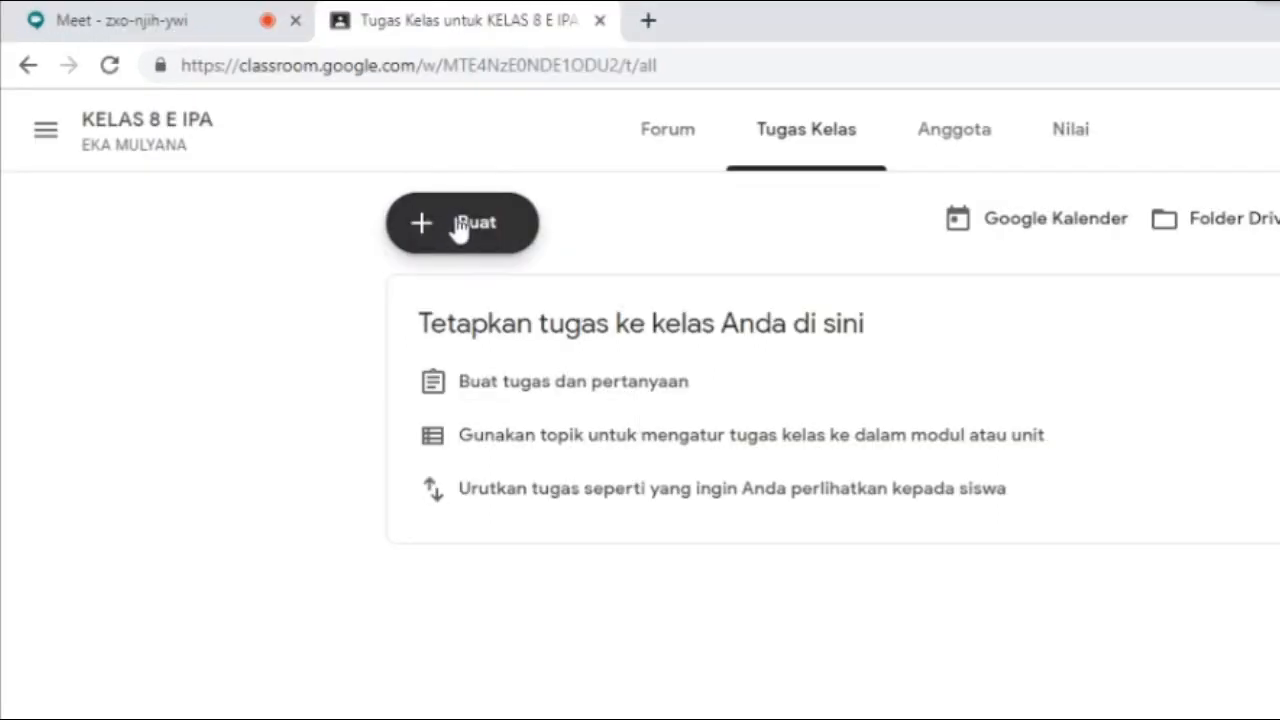
pyautogui.click(428, 228)
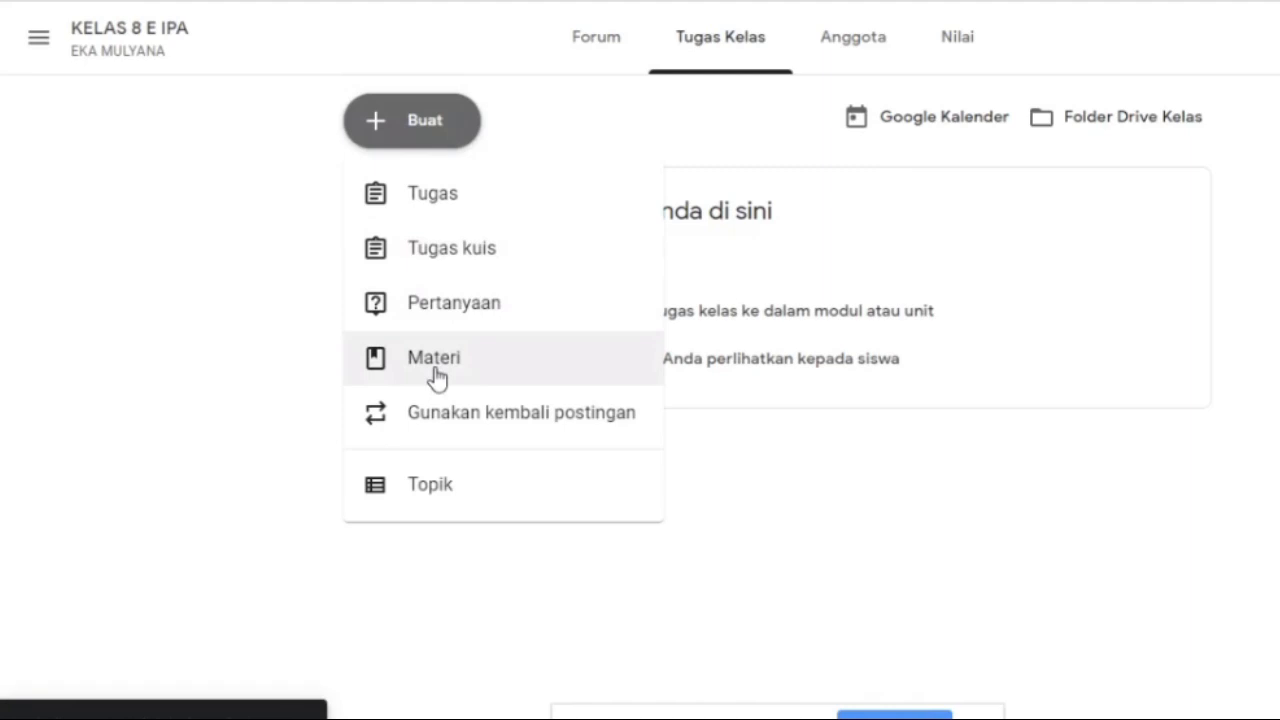
pyautogui.click(437, 377)
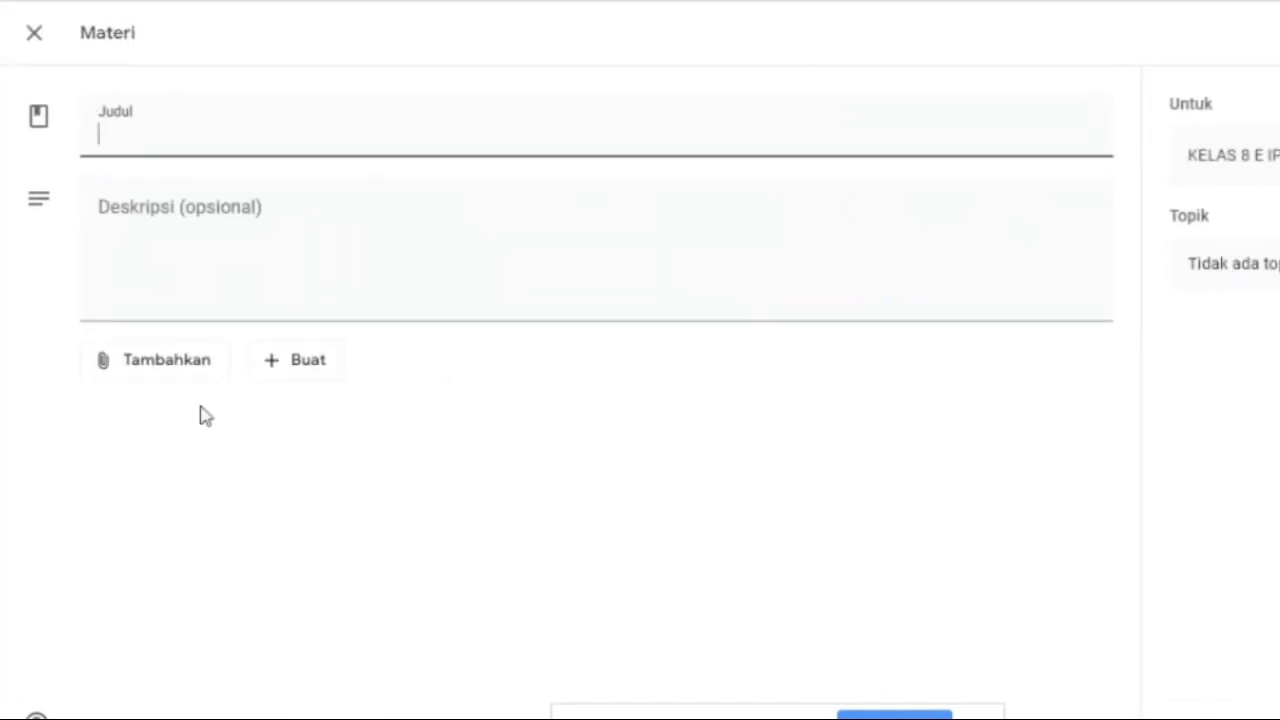
pyautogui.click(219, 371)
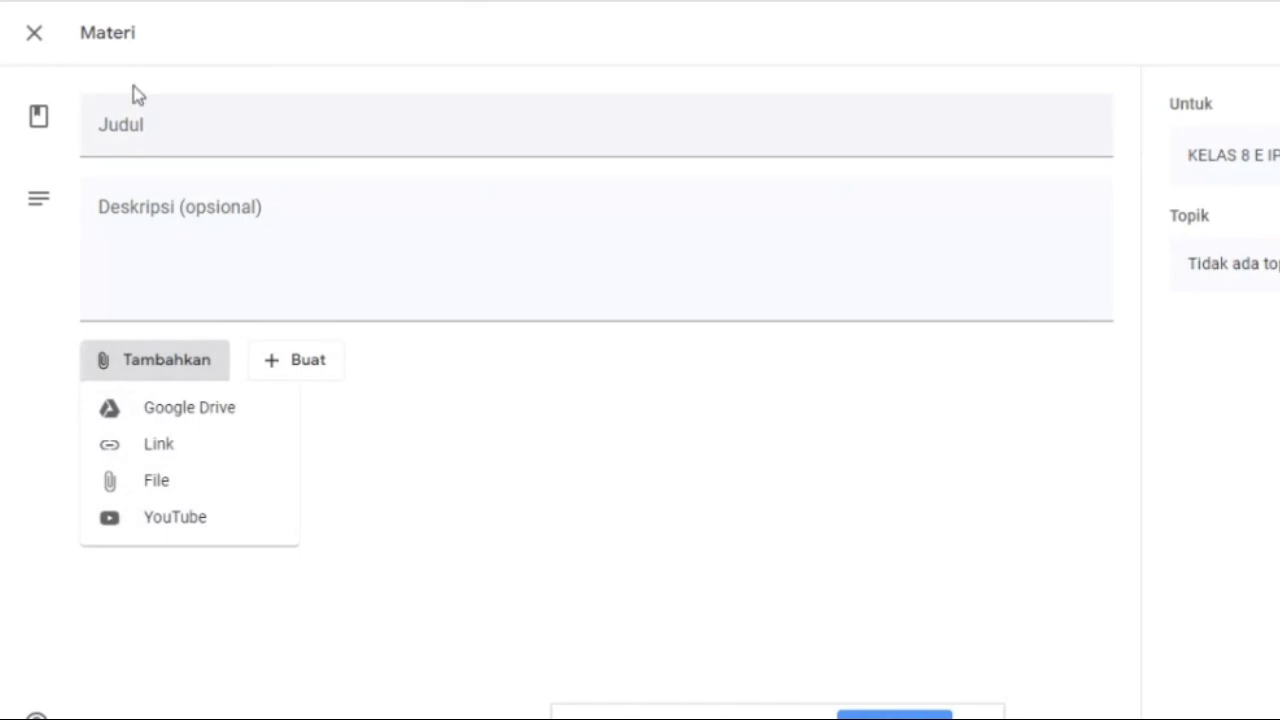
pyautogui.click(36, 40)
pyautogui.click(36, 40)
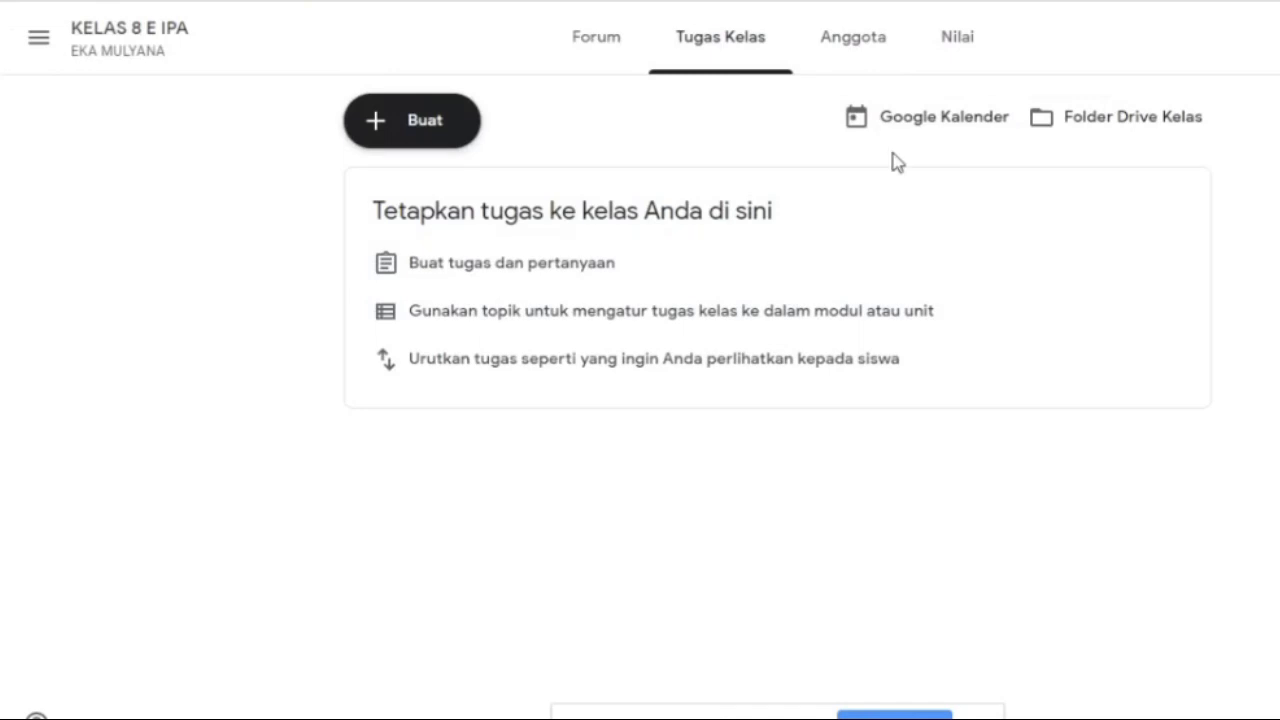
# View the Google Calendar and the class Drive folder linked from Tugas Kelas, returning to the class page
pyautogui.click(913, 128)
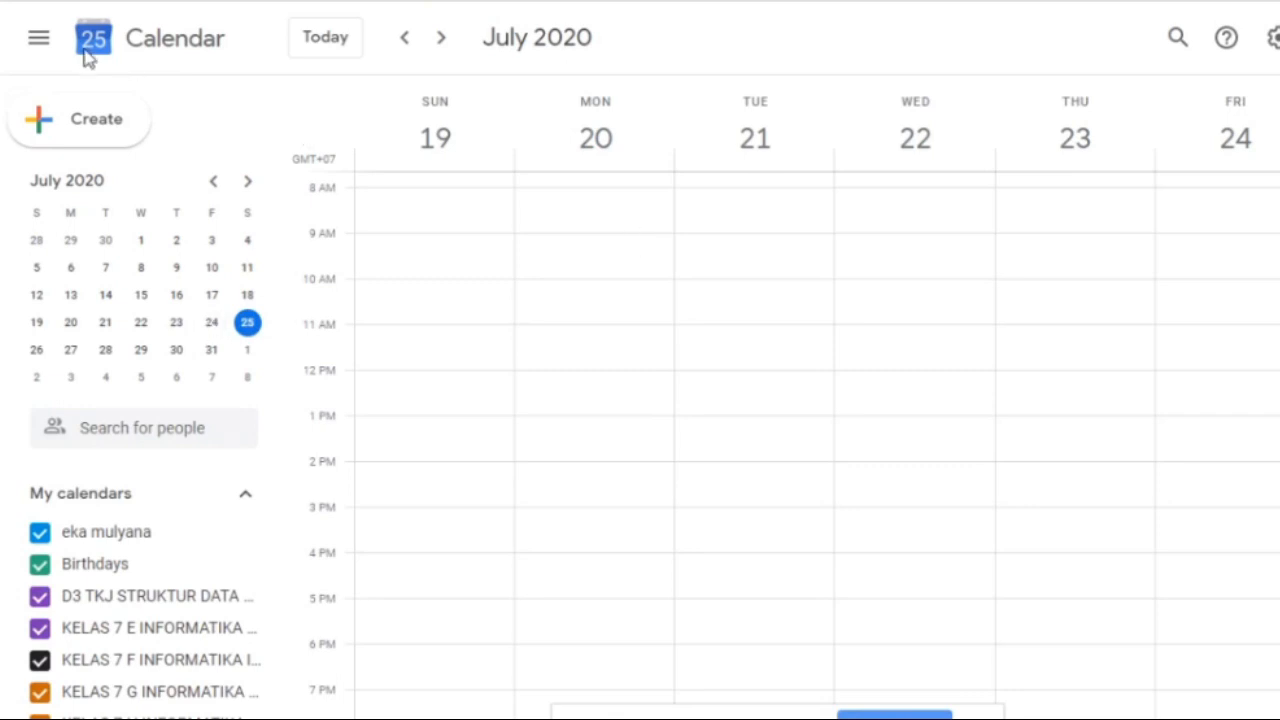
pyautogui.click(40, 42)
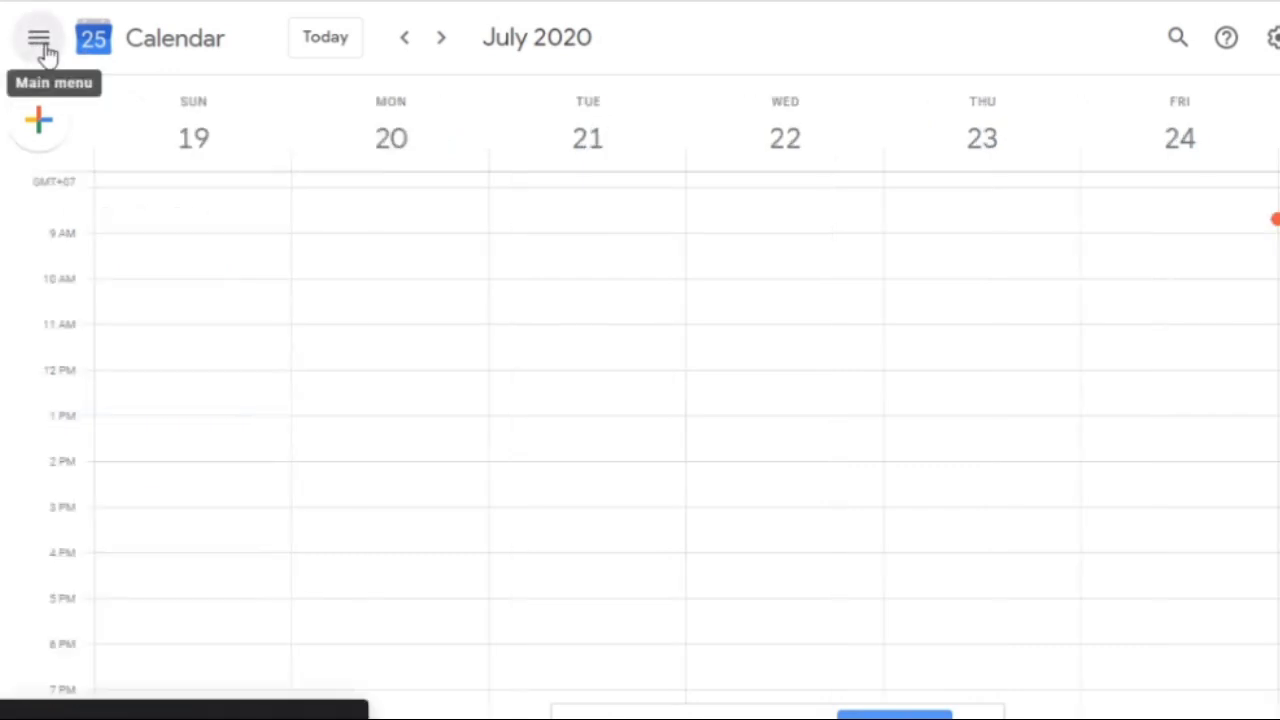
pyautogui.click(40, 42)
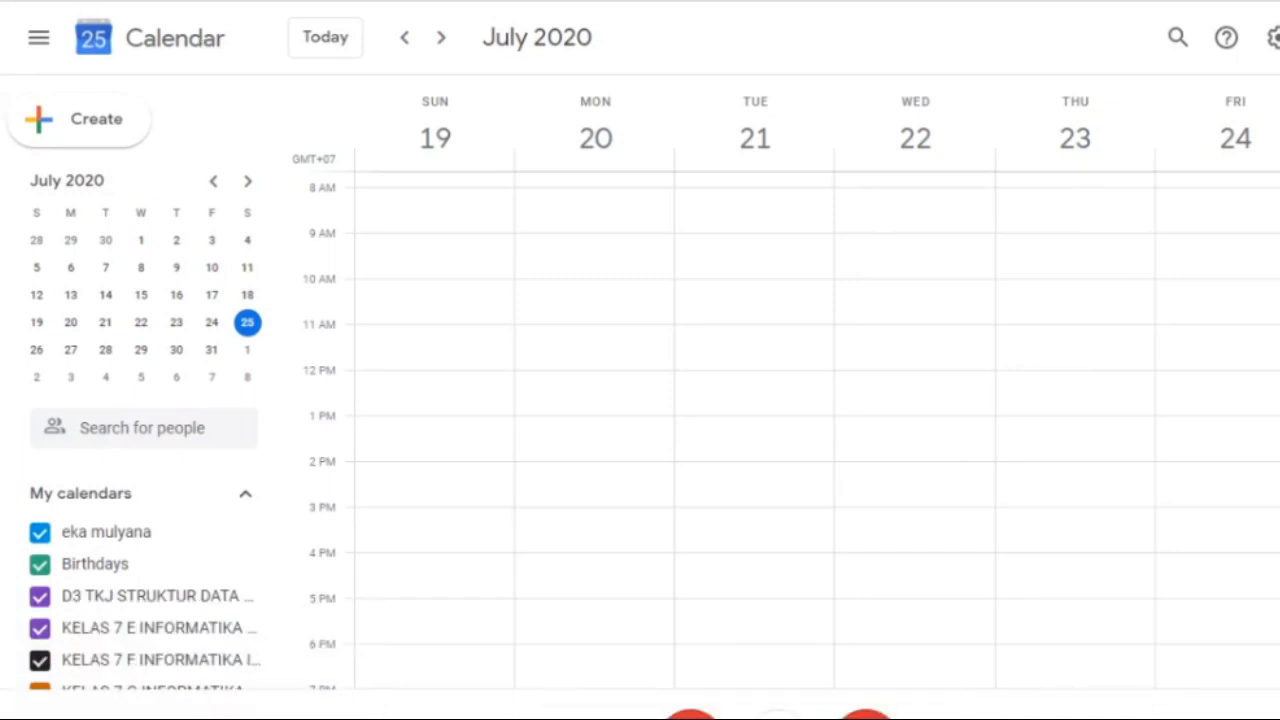
pyautogui.hotkey('ctrl', 'shift', 'Tab')
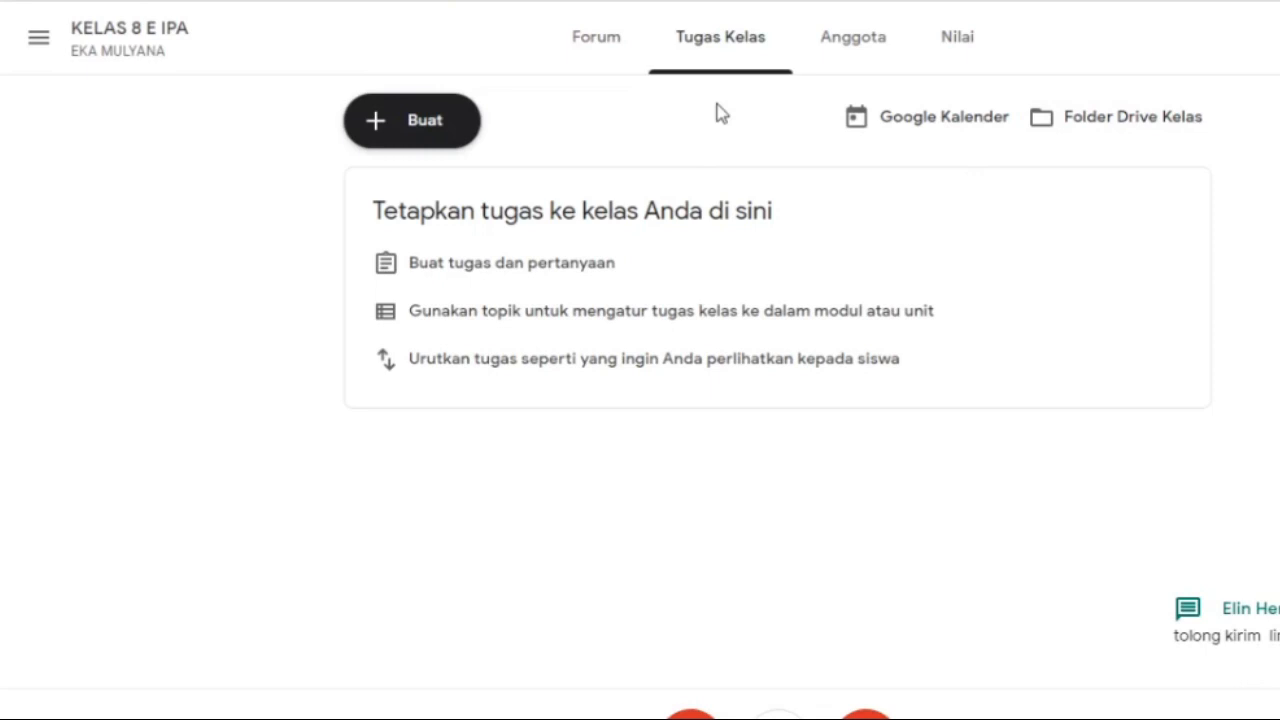
pyautogui.click(1126, 128)
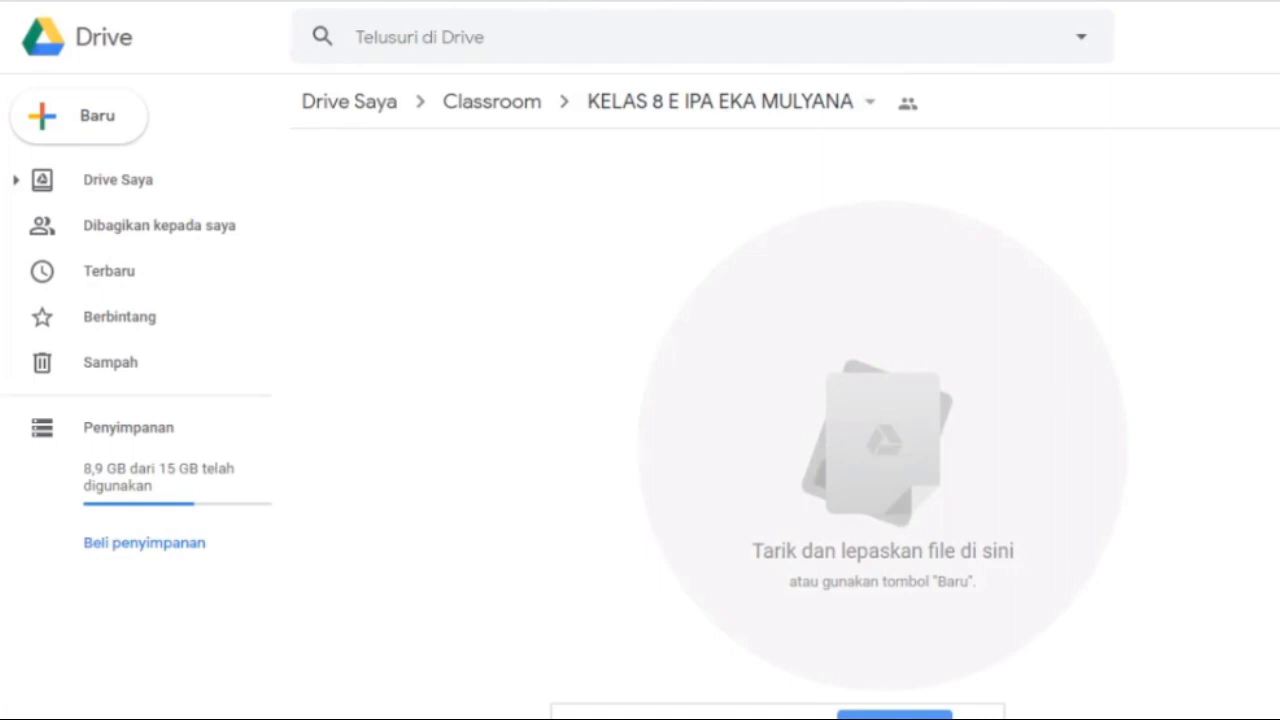
pyautogui.click(740, 1)
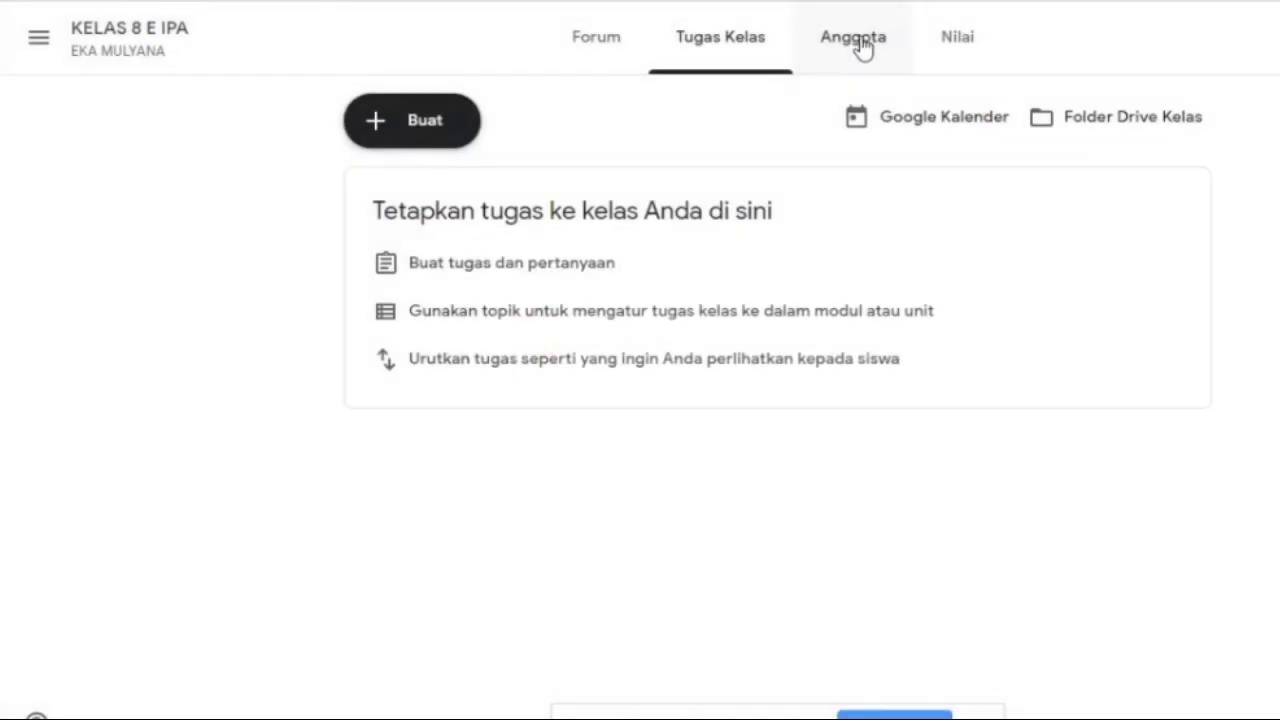
# Look through the Anggota, Forum and Nilai pages of KELAS 8 E IPA and return to Tugas Kelas
pyautogui.click(862, 48)
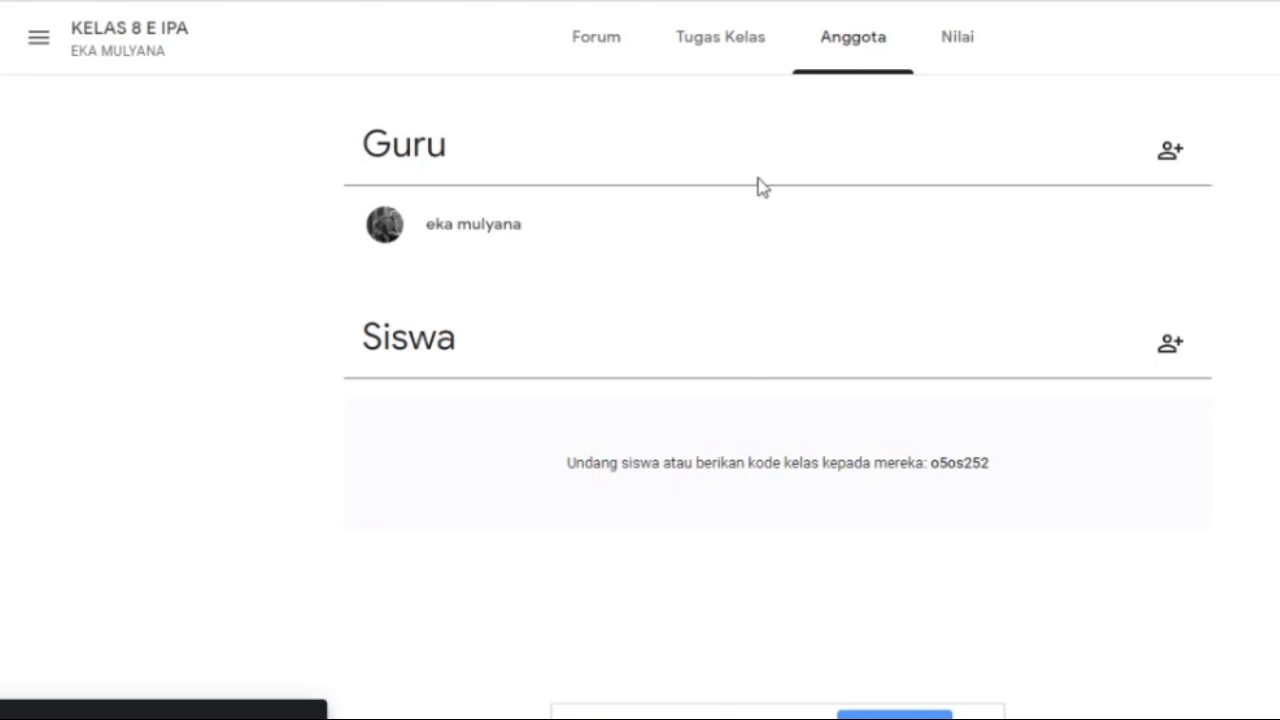
pyautogui.click(716, 42)
pyautogui.click(597, 40)
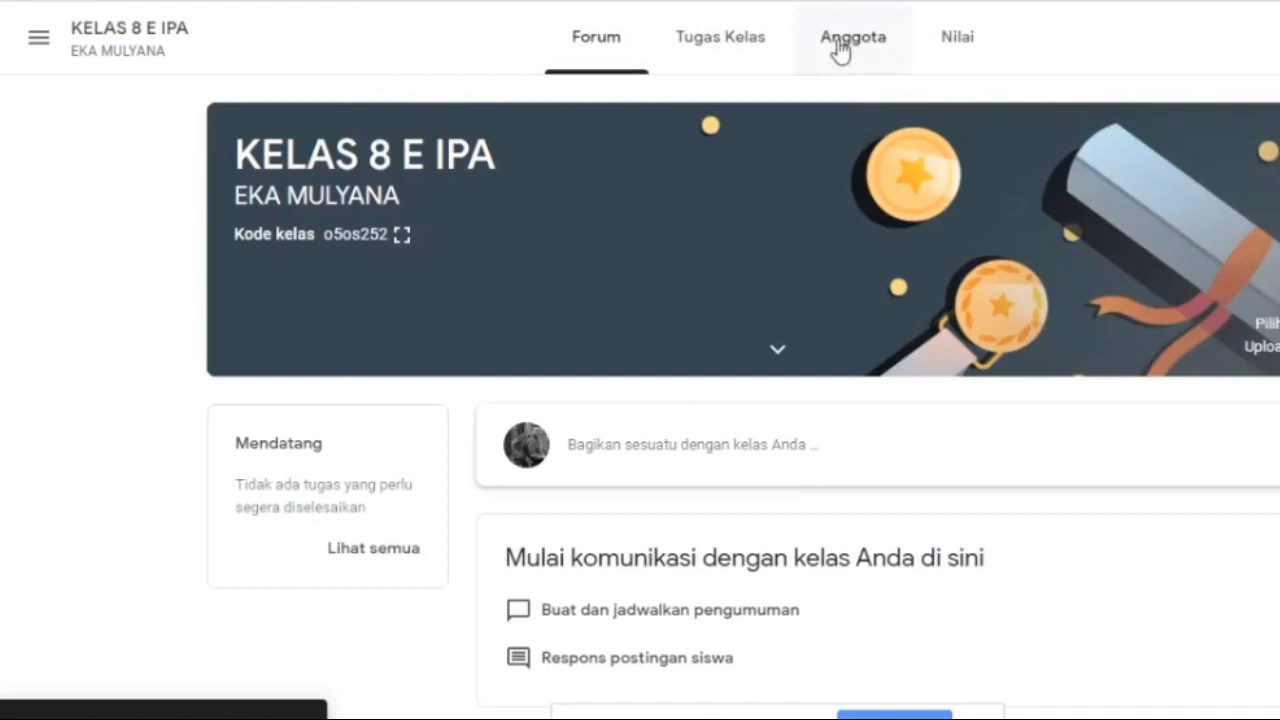
pyautogui.click(840, 50)
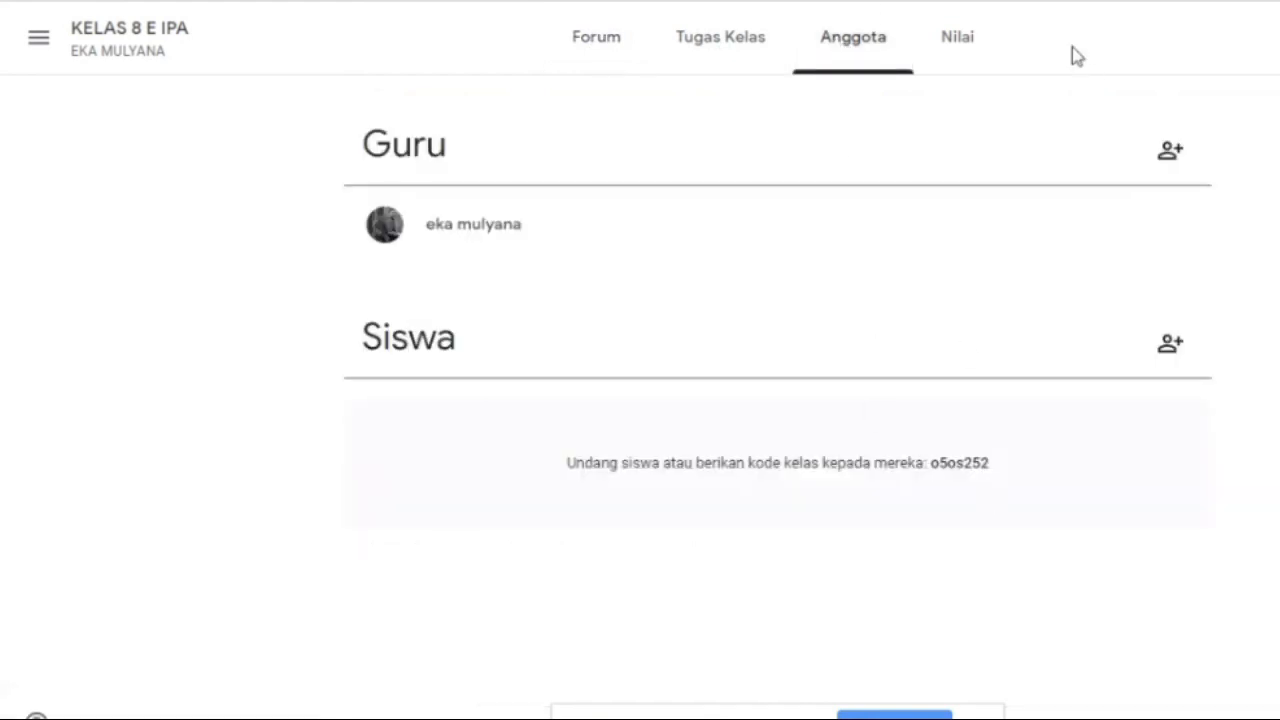
pyautogui.click(964, 54)
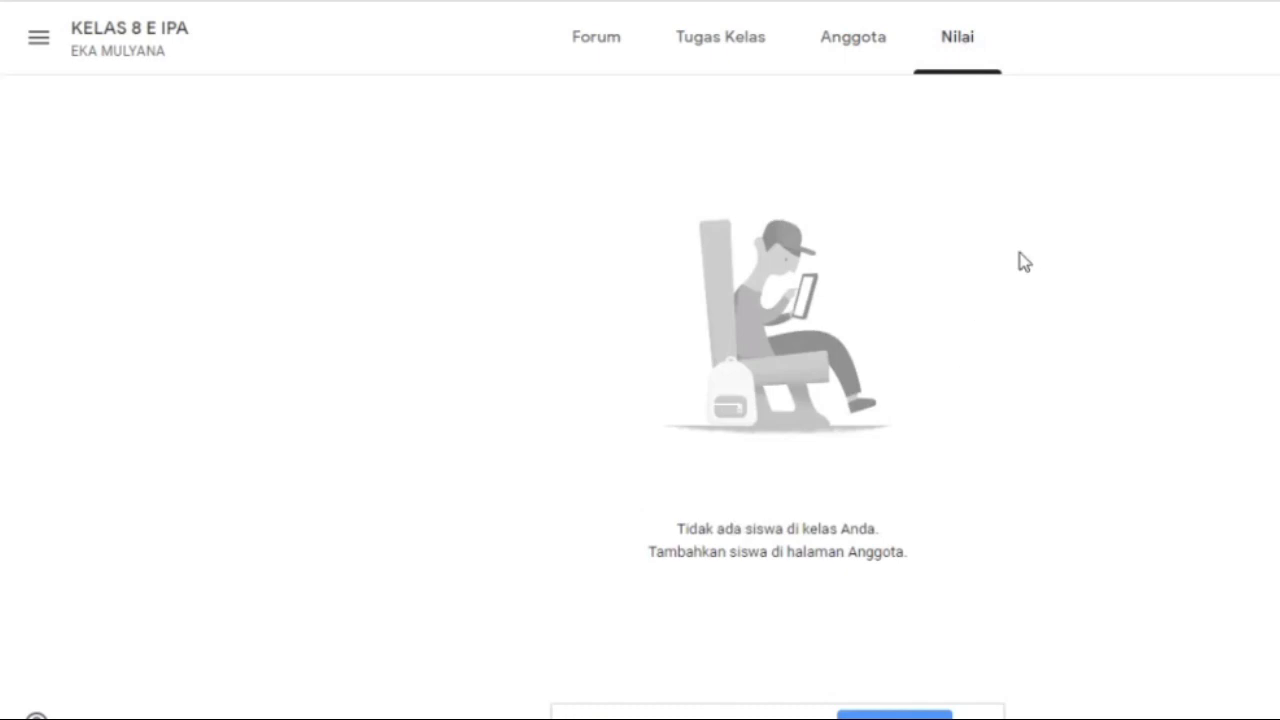
pyautogui.click(846, 36)
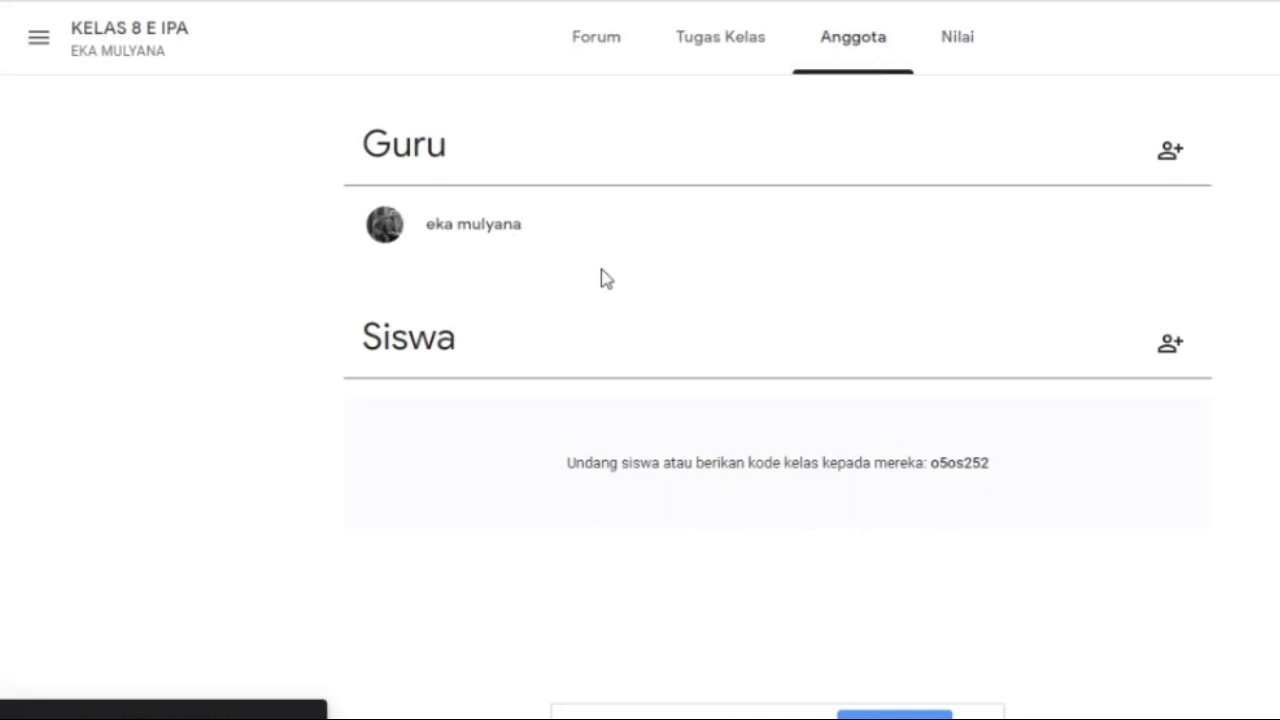
pyautogui.click(964, 47)
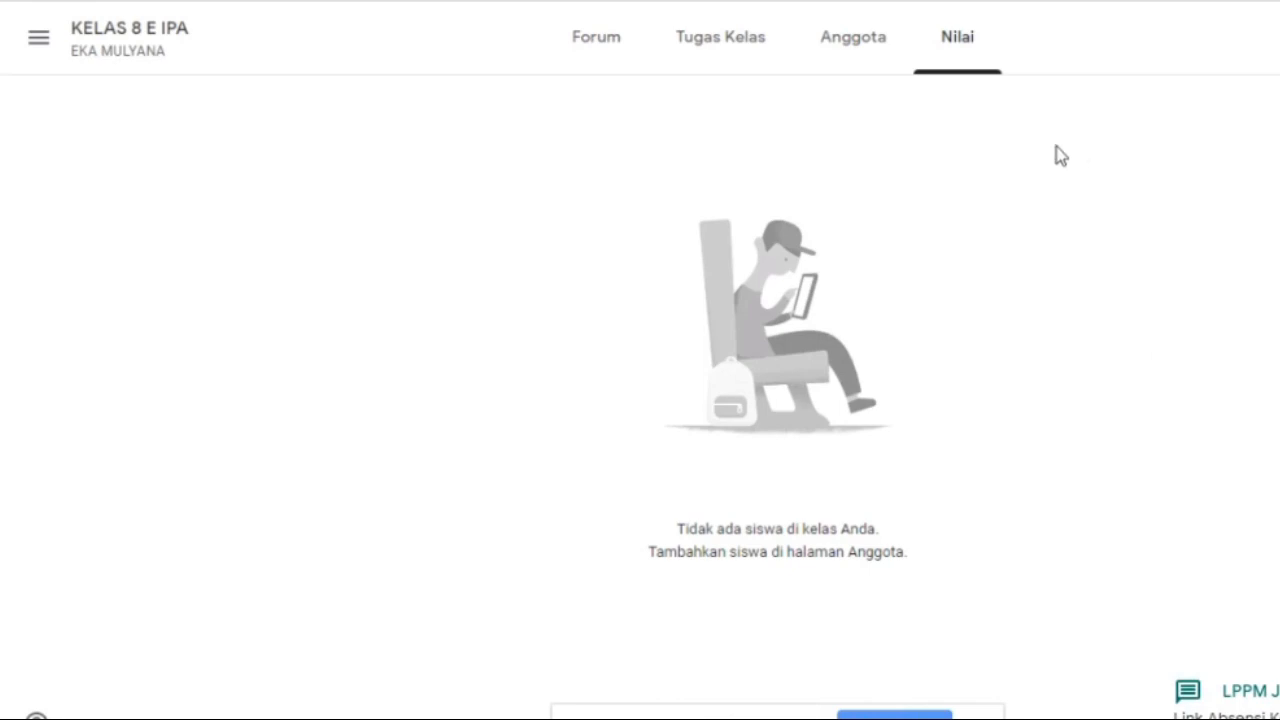
pyautogui.click(853, 45)
pyautogui.click(698, 45)
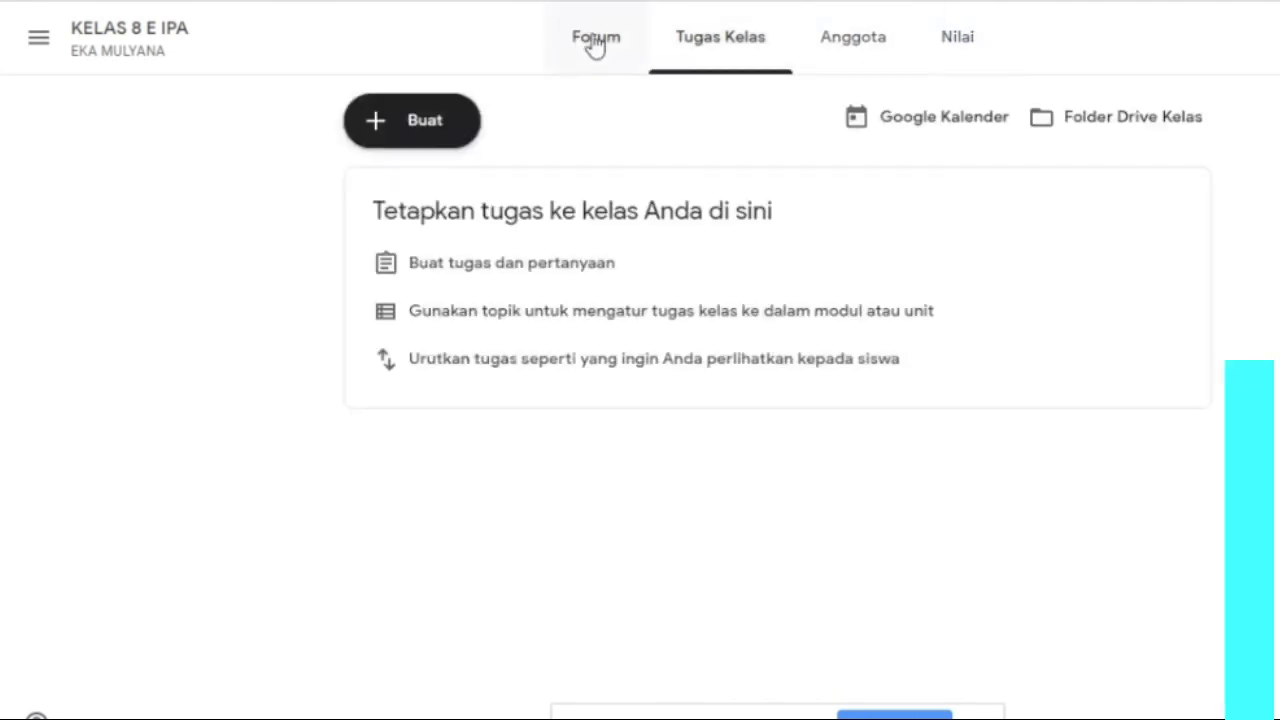